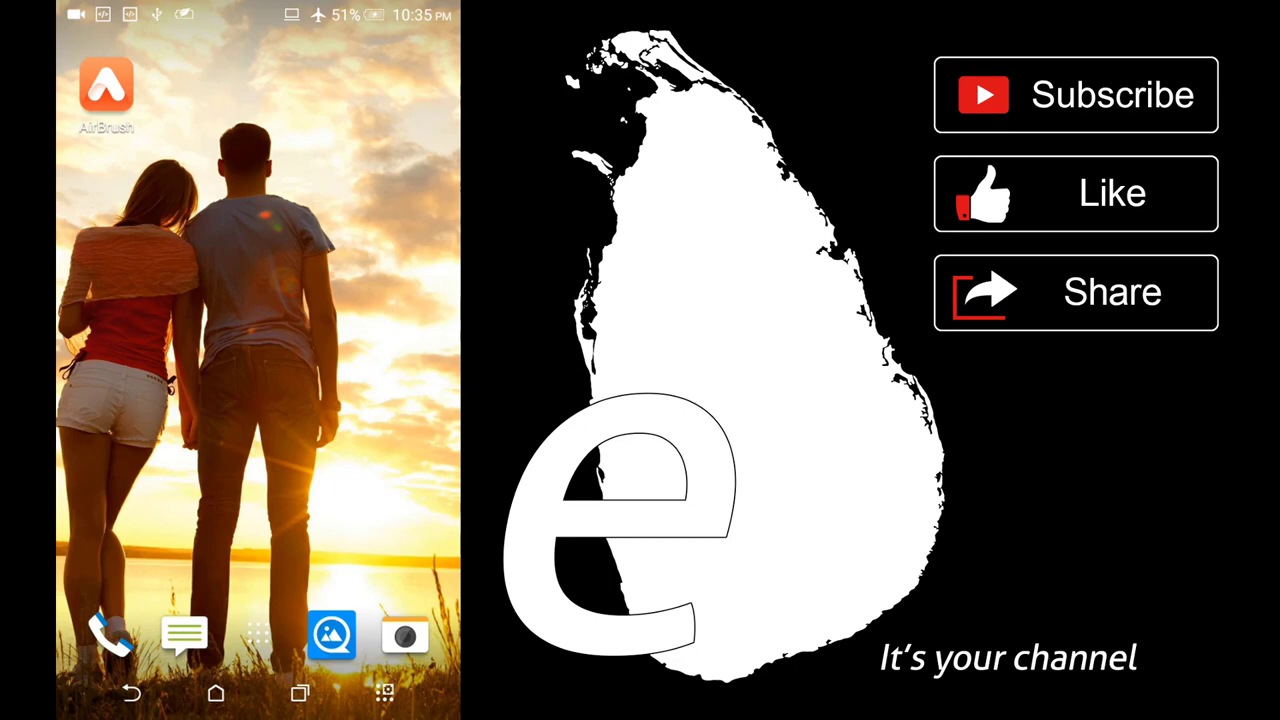
Launch AirBrush, then switch to QuickPic via recent apps and open the 79-photo image album
{"action": "left_click", "coordinate": [106, 85]}
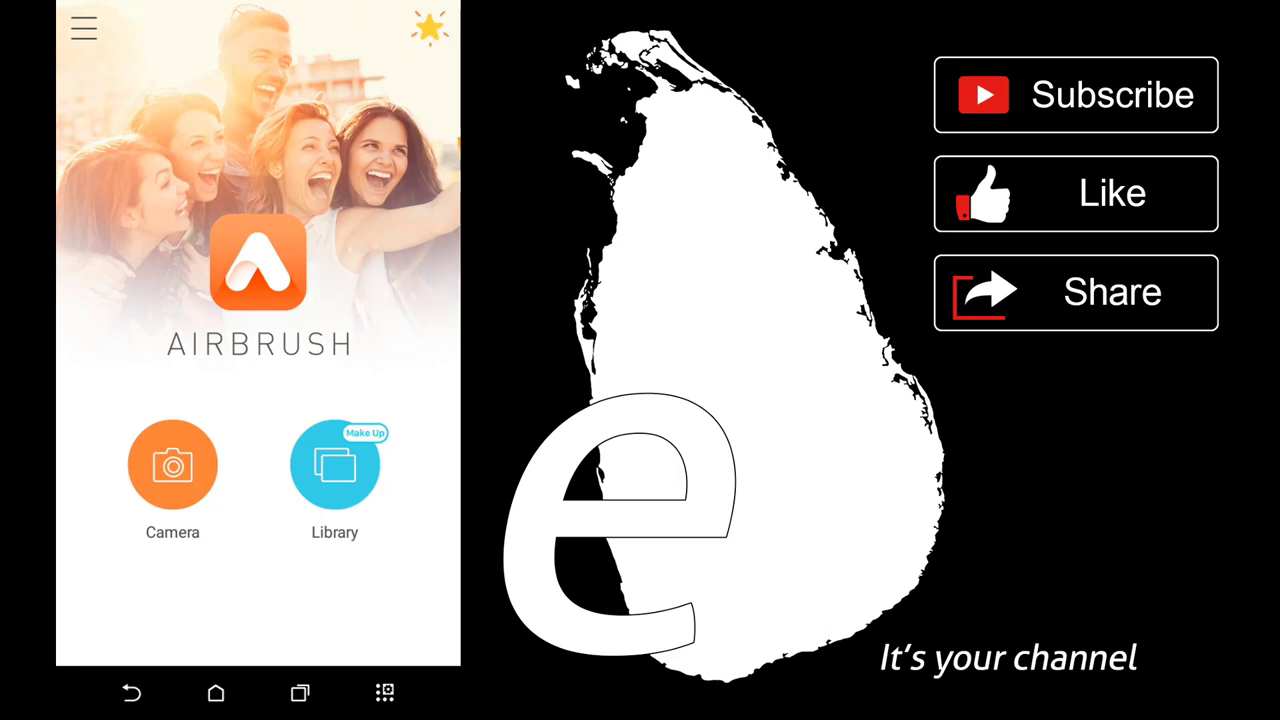
{"action": "left_click", "coordinate": [215, 692]}
{"action": "left_click", "coordinate": [300, 692]}
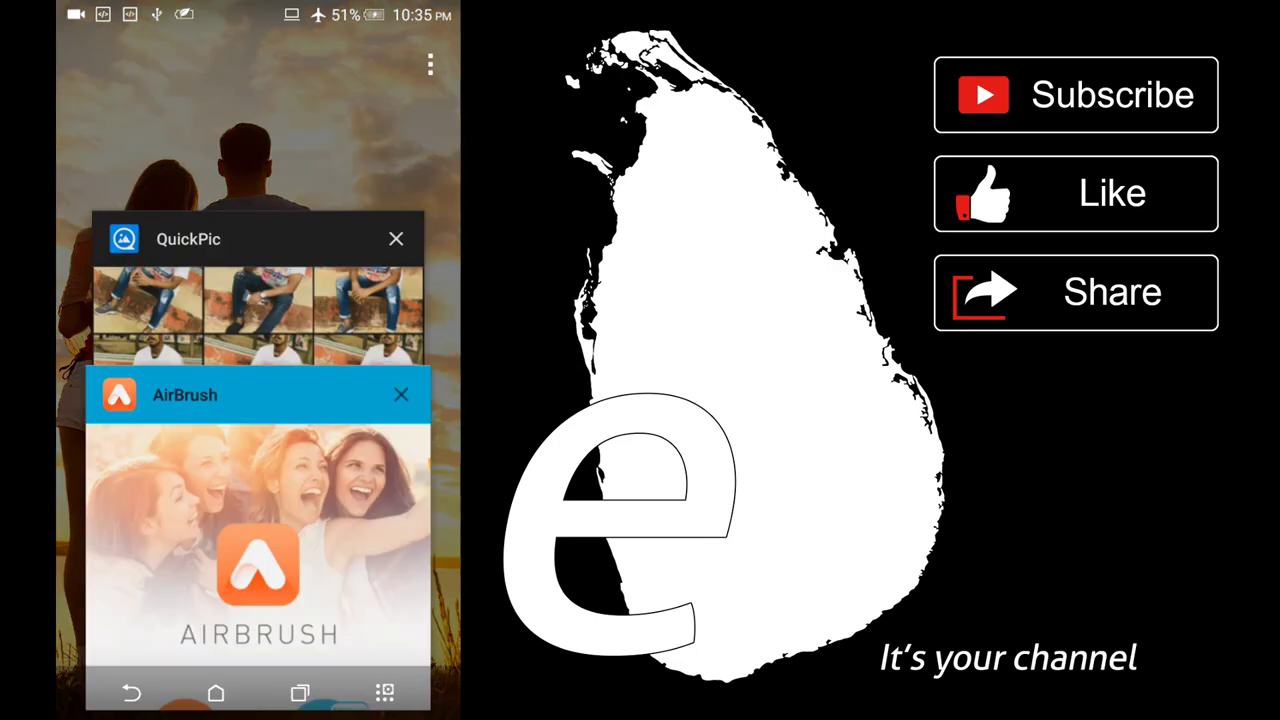
{"action": "left_click", "coordinate": [300, 692]}
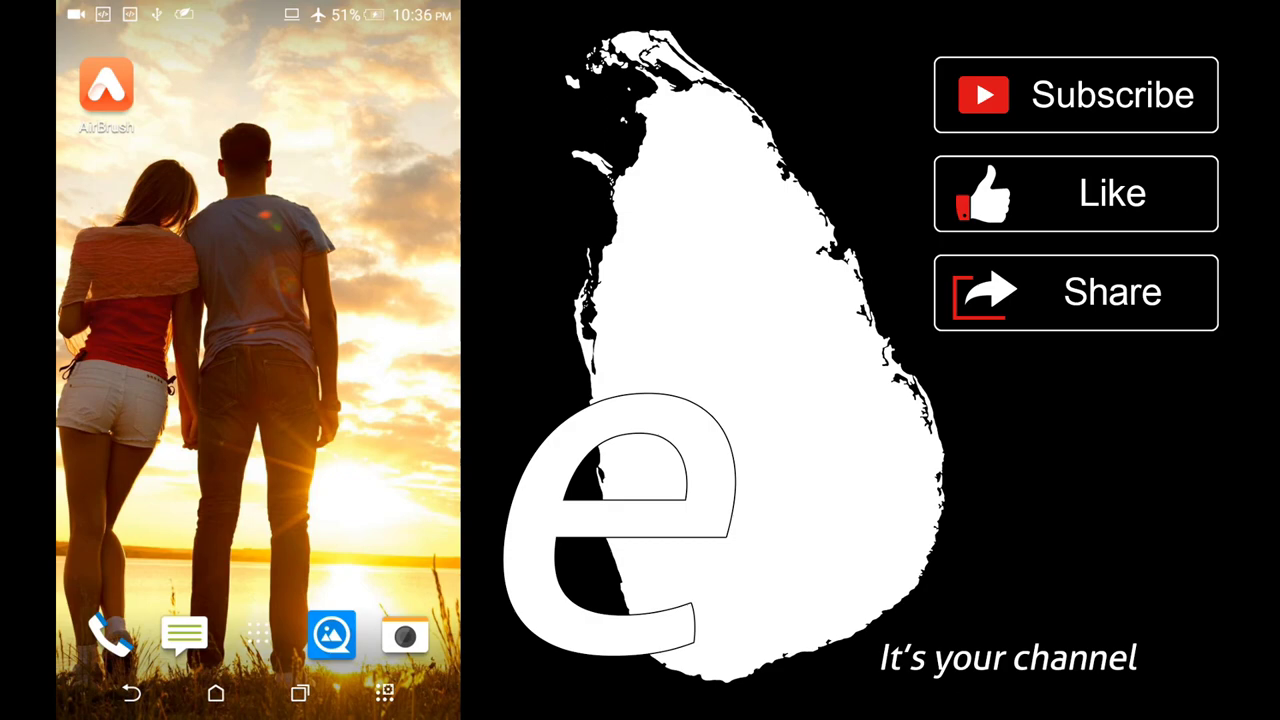
{"action": "left_click", "coordinate": [300, 692]}
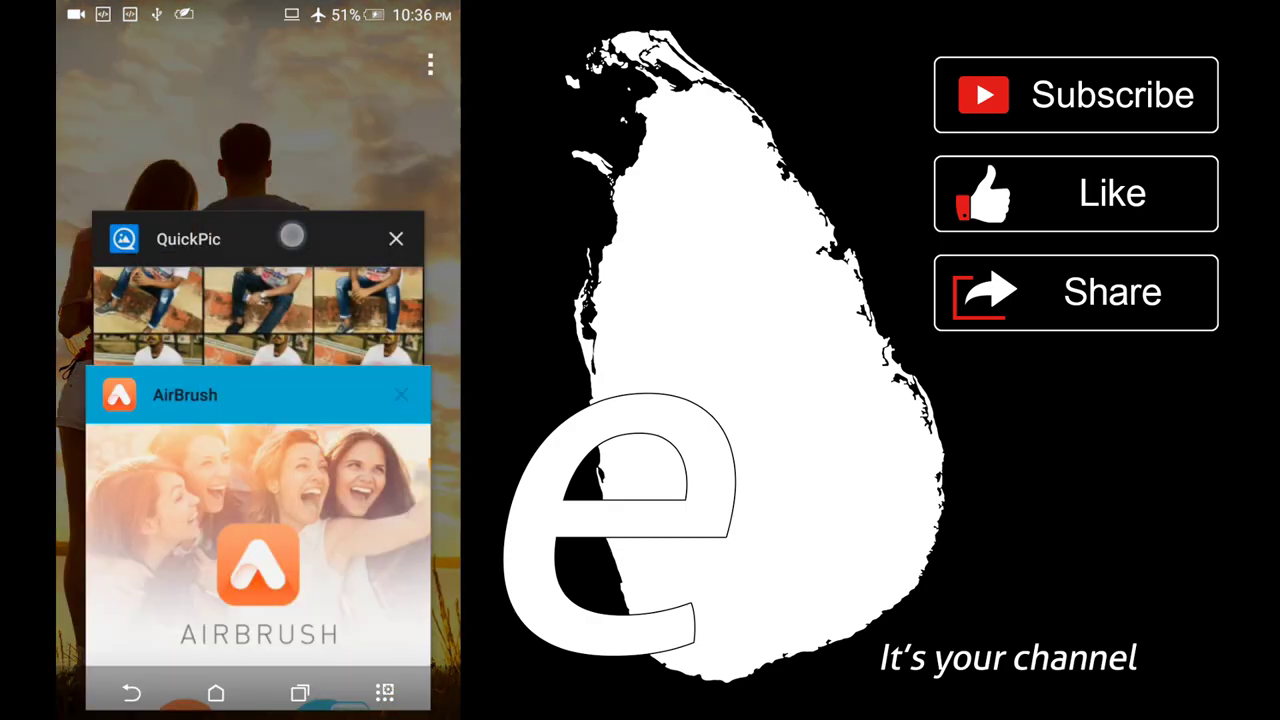
{"action": "left_click", "coordinate": [291, 236]}
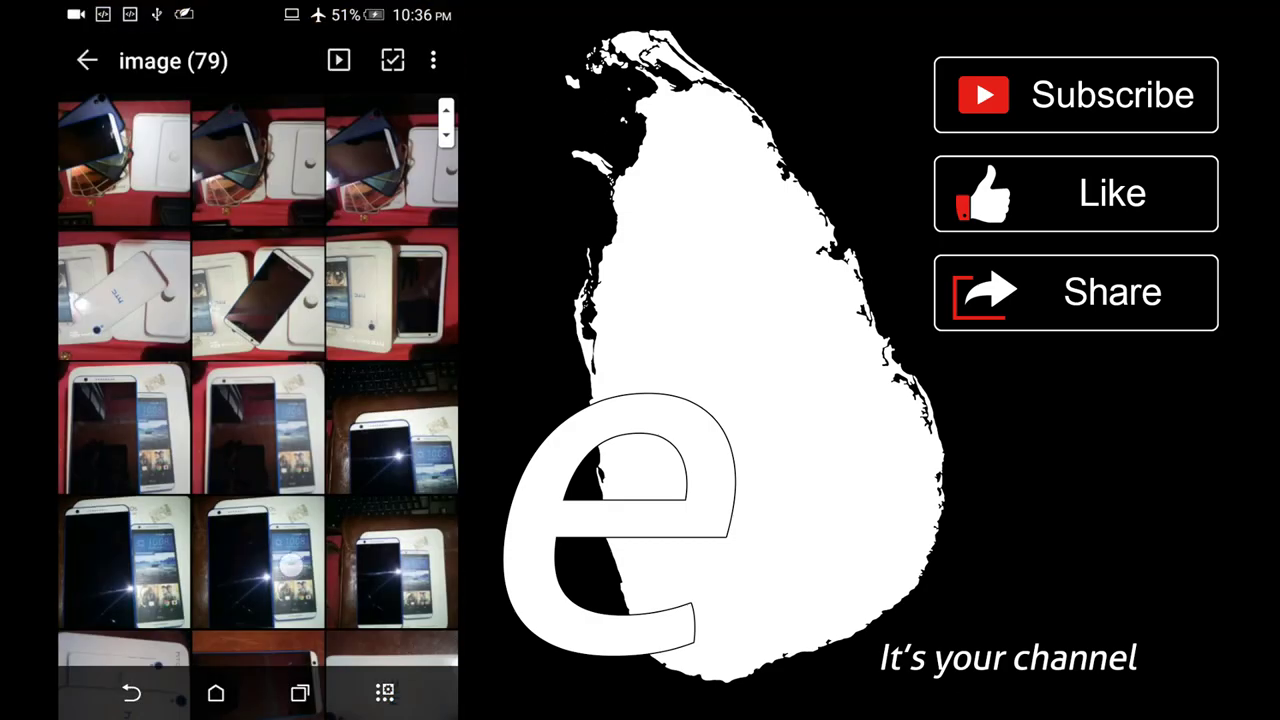
{"action": "scroll", "coordinate": [300, 560], "scroll_direction": "down", "scroll_amount": 10}
Open the seated young man's photo in QuickPic and send it to AirBrush for editing
{"action": "left_click", "coordinate": [113, 383]}
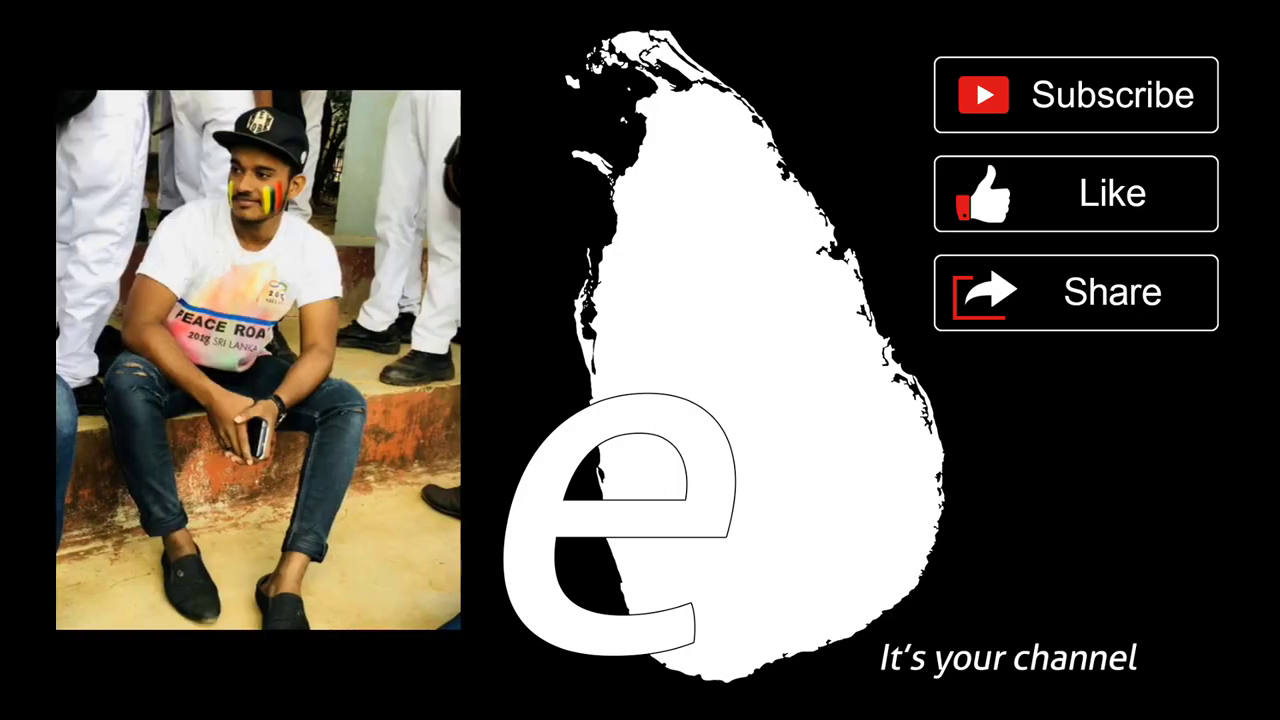
{"action": "left_click", "coordinate": [358, 197]}
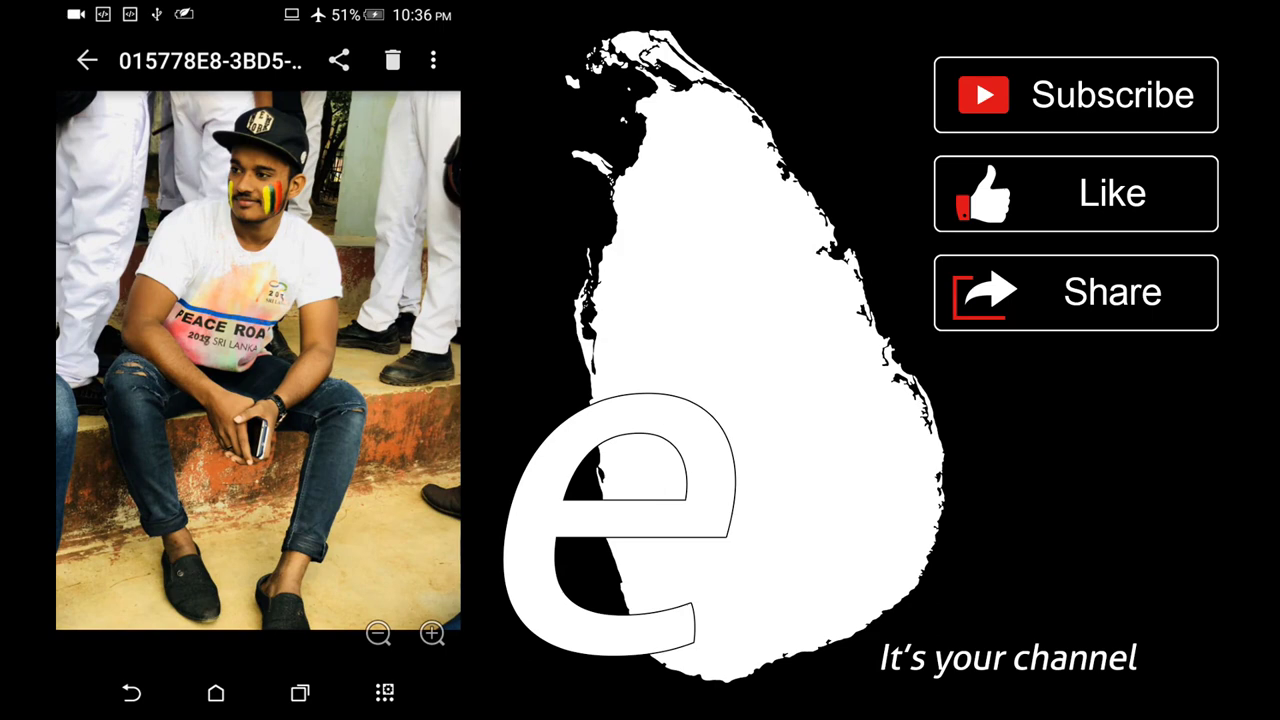
{"action": "left_click", "coordinate": [433, 60]}
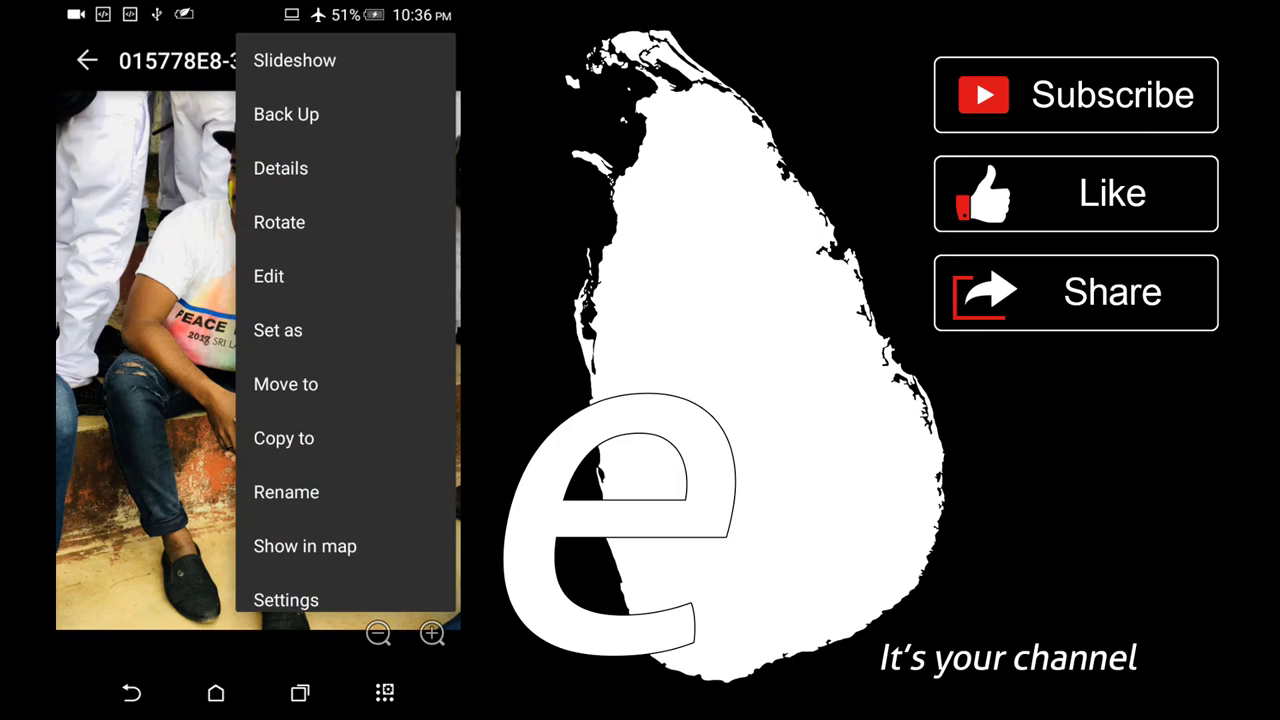
{"action": "left_click", "coordinate": [309, 283]}
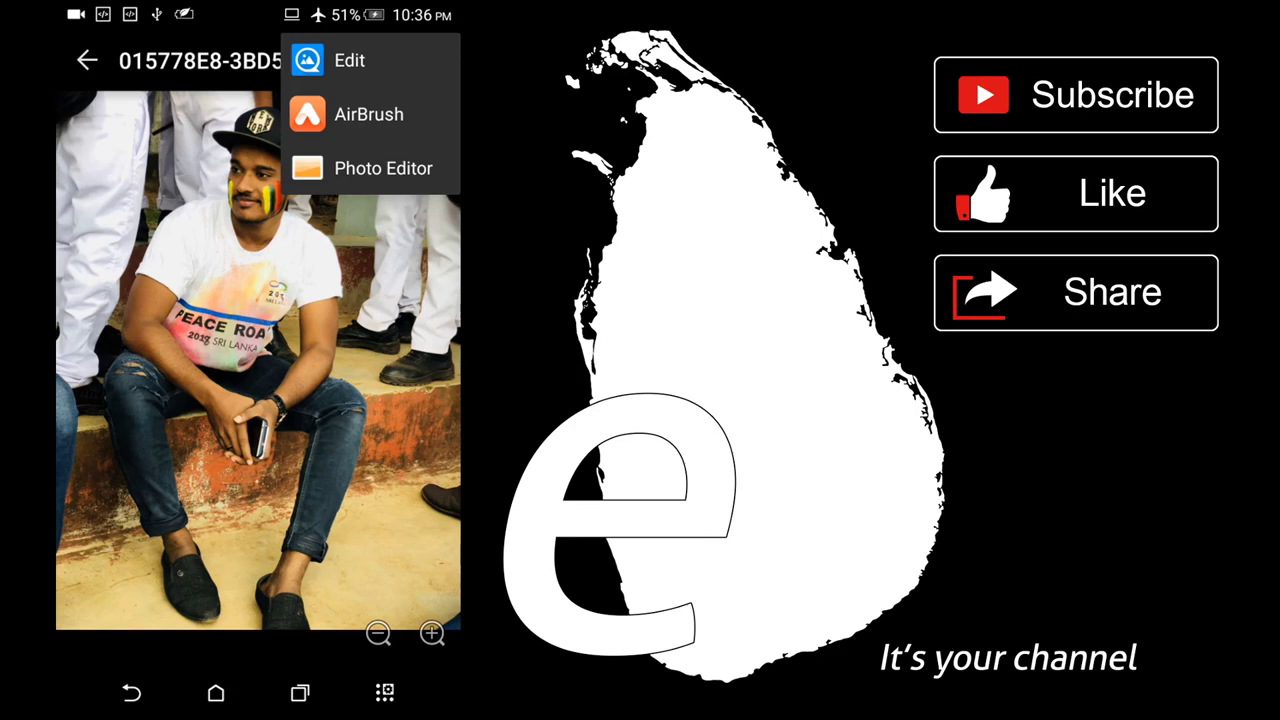
{"action": "left_click", "coordinate": [369, 114]}
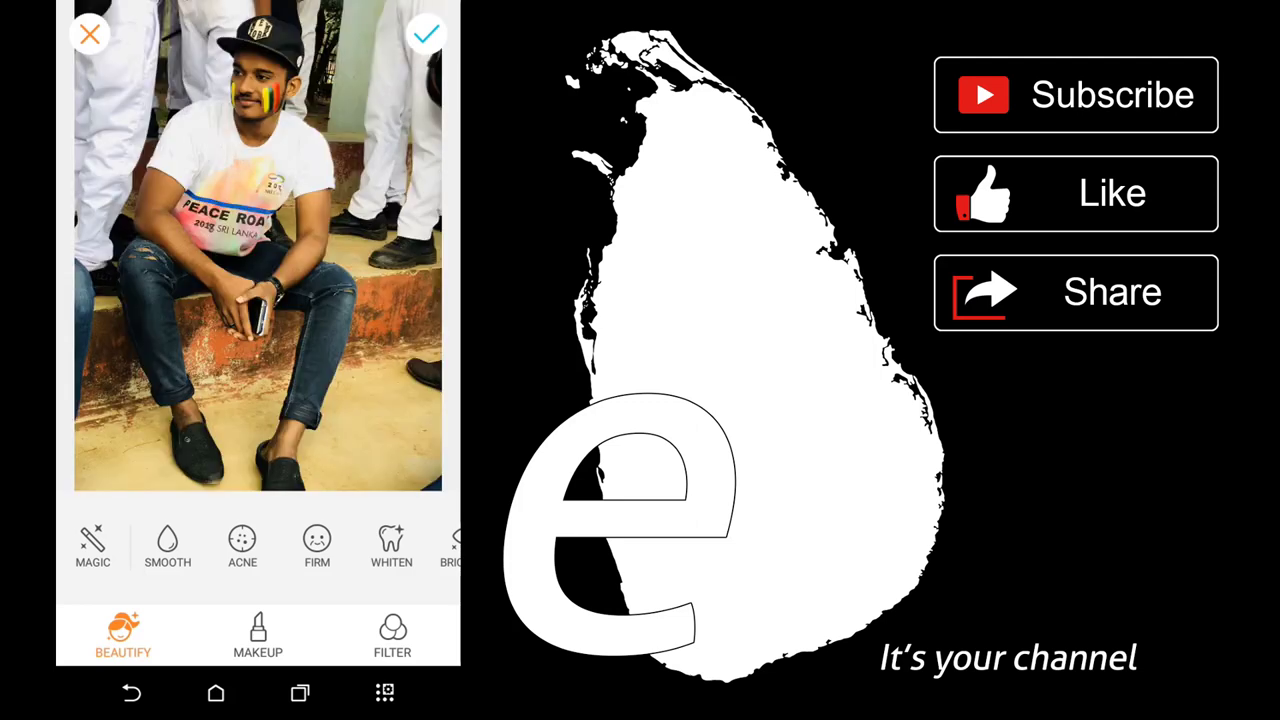
Run the Magic auto-retouch, compare it with the original, and accept it
{"action": "mouse_move", "coordinate": [420, 545]}
{"action": "left_mouse_down"}
{"action": "mouse_move", "coordinate": [240, 545]}
{"action": "mouse_move", "coordinate": [400, 545]}
{"action": "left_mouse_up"}
{"action": "left_click", "coordinate": [93, 543]}
{"action": "left_click", "coordinate": [93, 543]}
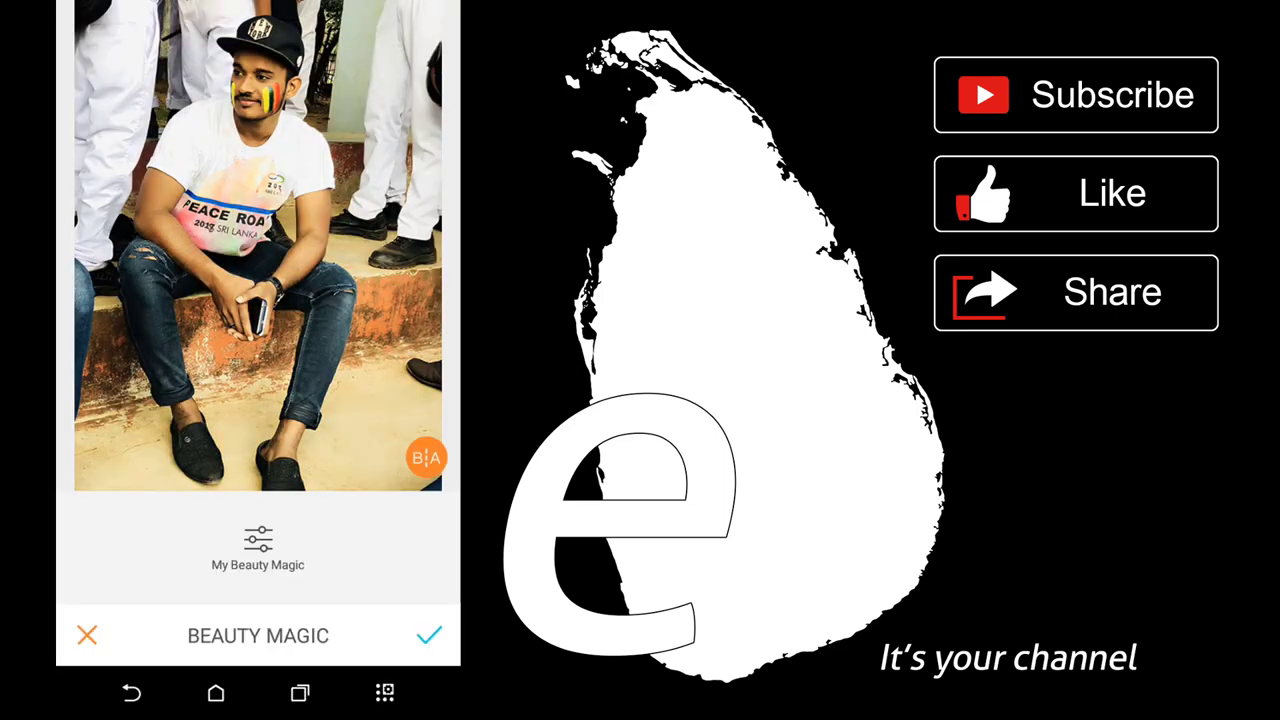
{"action": "left_click", "coordinate": [426, 457]}
{"action": "left_click", "coordinate": [426, 457]}
{"action": "left_click", "coordinate": [429, 635]}
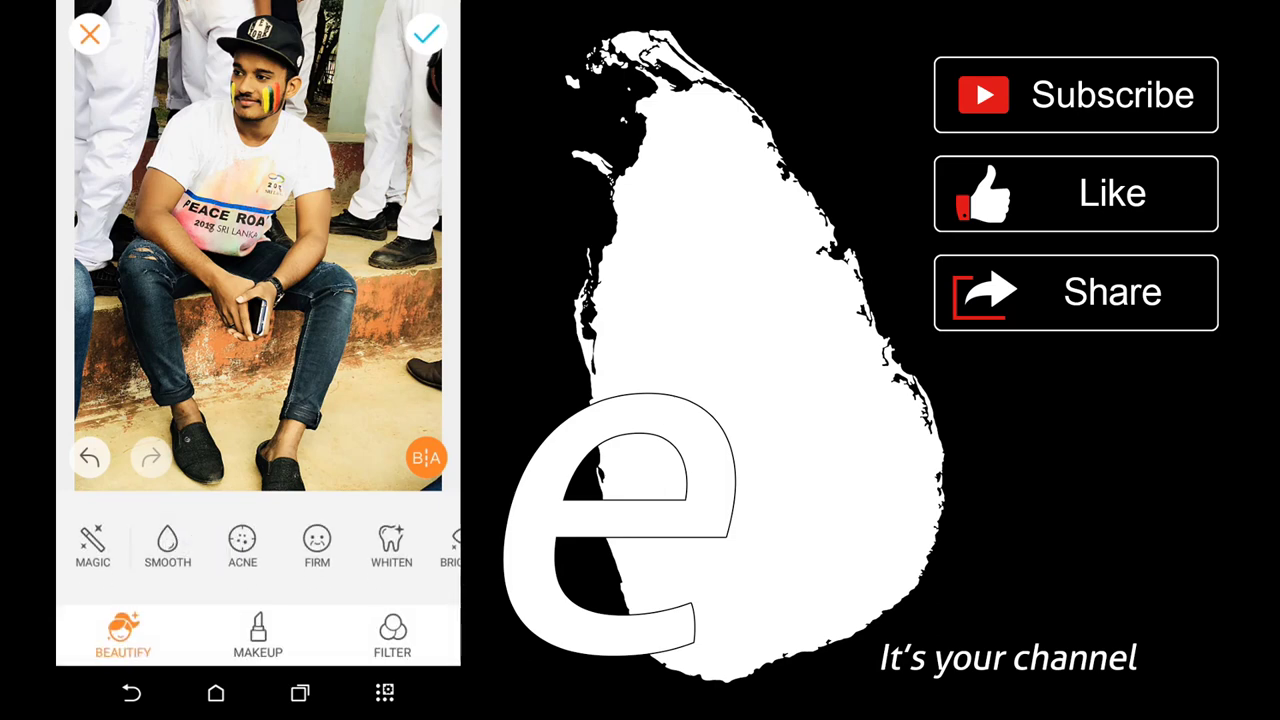
Zoom in with the Smooth tool and brush smoothing across the face's skin
{"action": "left_click", "coordinate": [167, 545]}
{"action": "scroll", "coordinate": [258, 245], "scroll_direction": "up", "scroll_amount": 3}
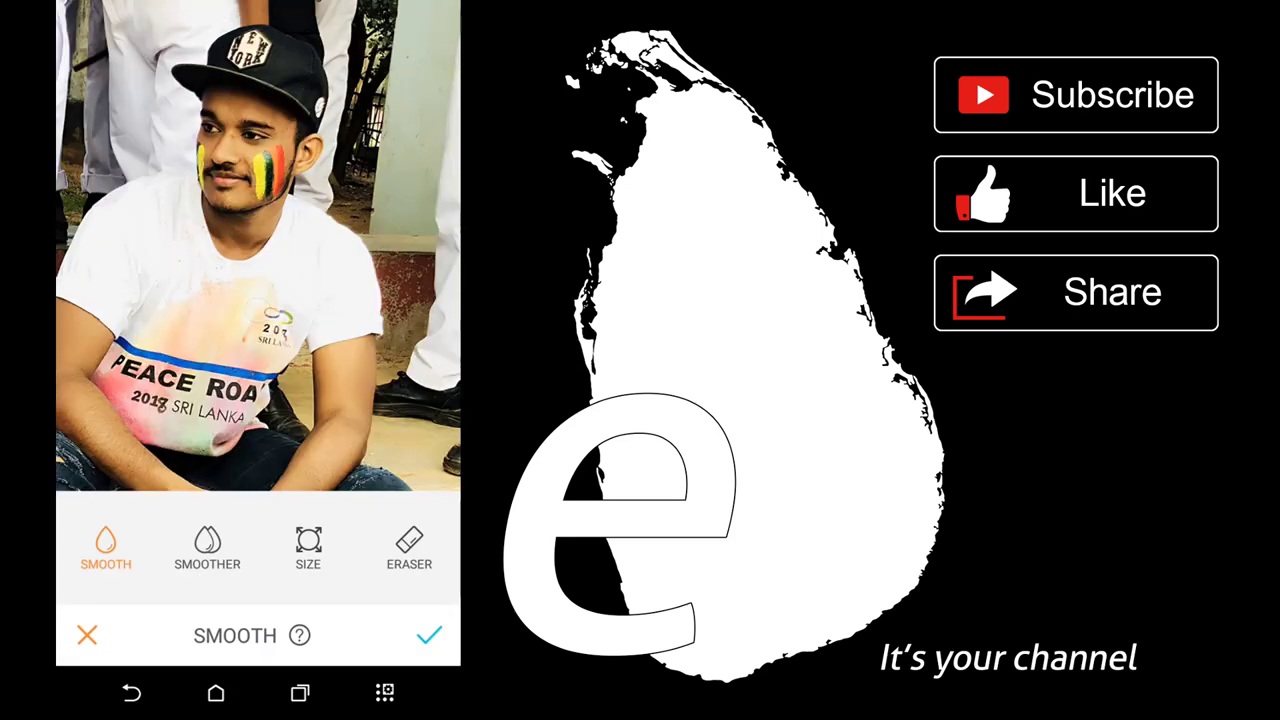
{"action": "scroll", "coordinate": [256, 200], "scroll_direction": "down", "scroll_amount": 3}
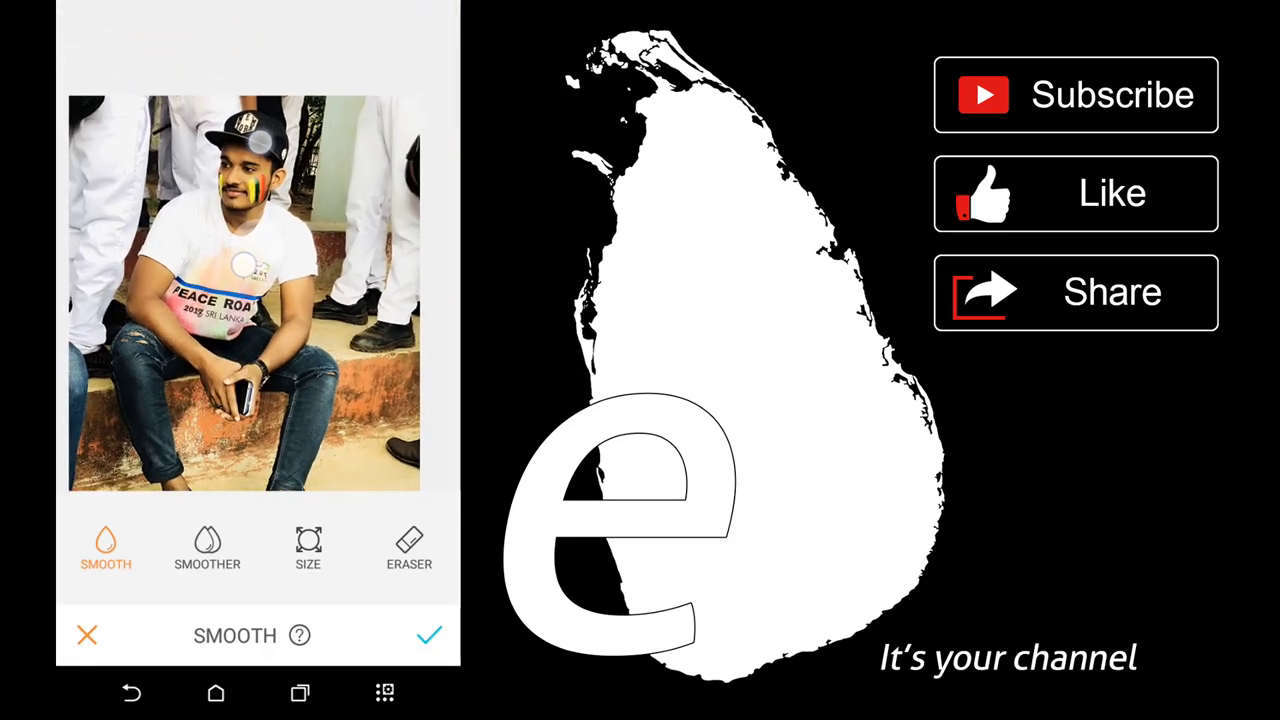
{"action": "scroll", "coordinate": [250, 200], "scroll_direction": "up", "scroll_amount": 5}
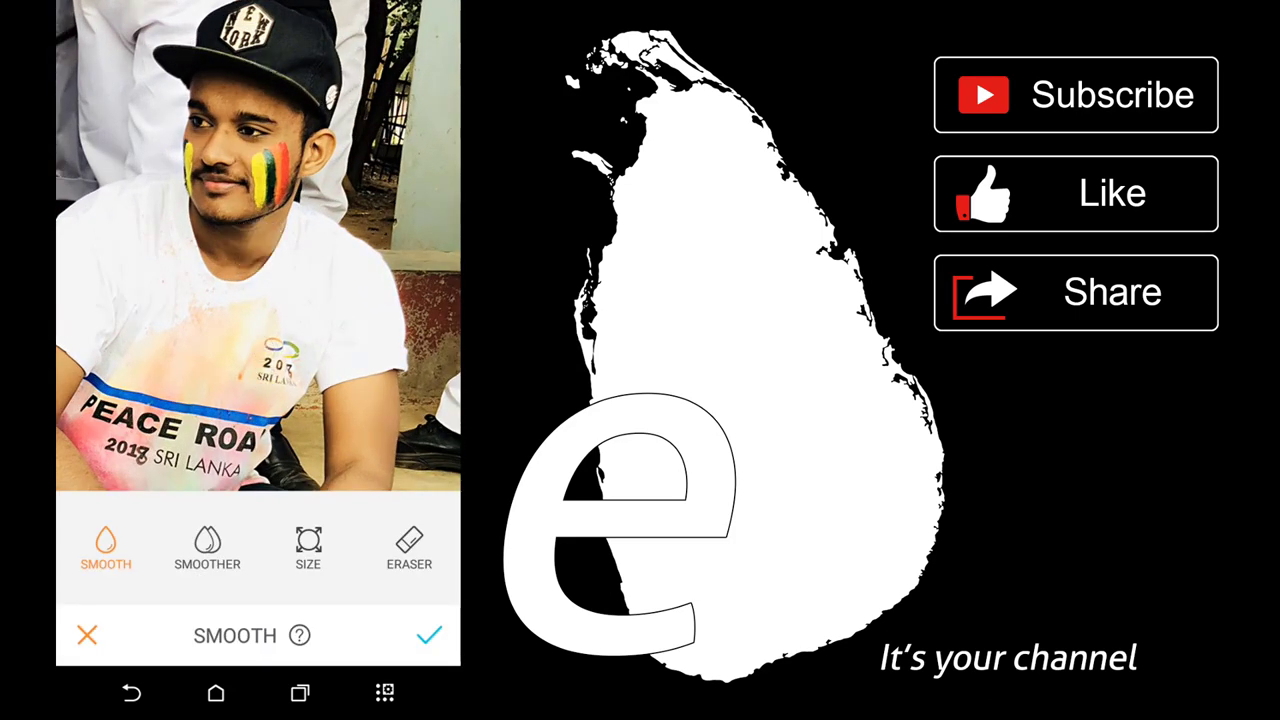
{"action": "scroll", "coordinate": [250, 220], "scroll_direction": "up", "scroll_amount": 5}
{"action": "left_click", "coordinate": [258, 700]}
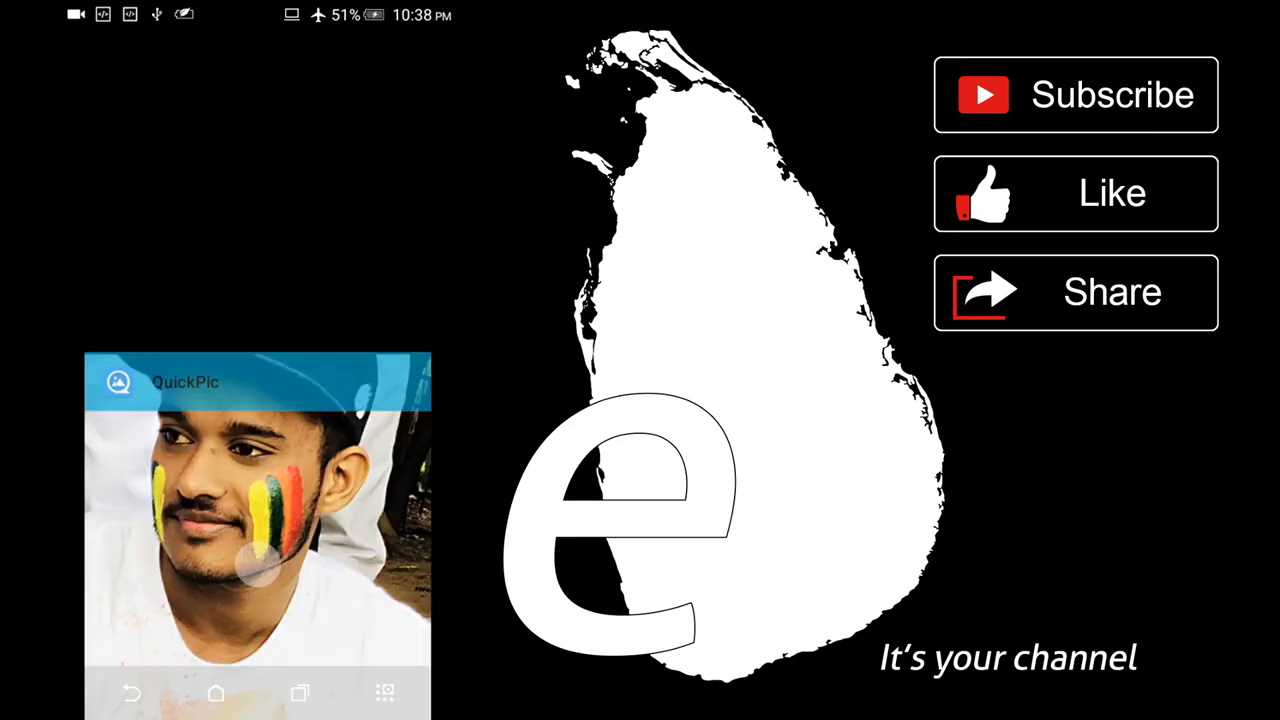
{"action": "left_click", "coordinate": [258, 500]}
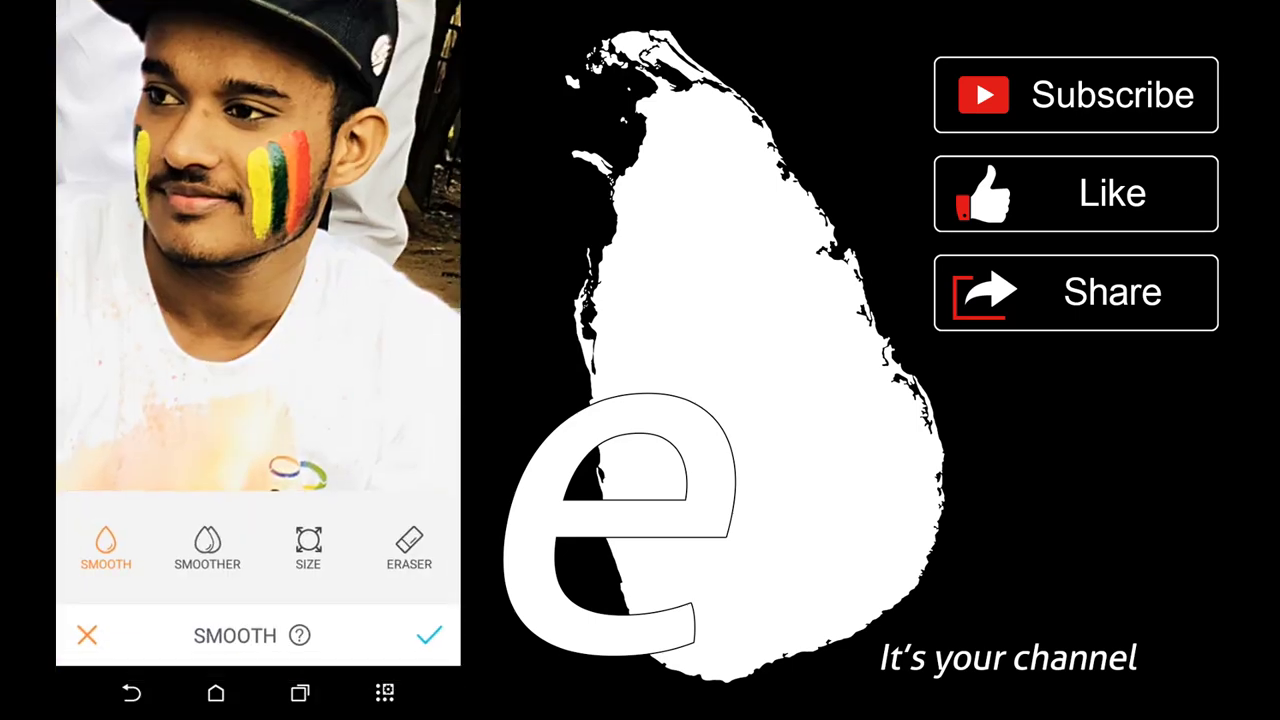
{"action": "scroll", "coordinate": [258, 245], "scroll_direction": "down", "scroll_amount": 2}
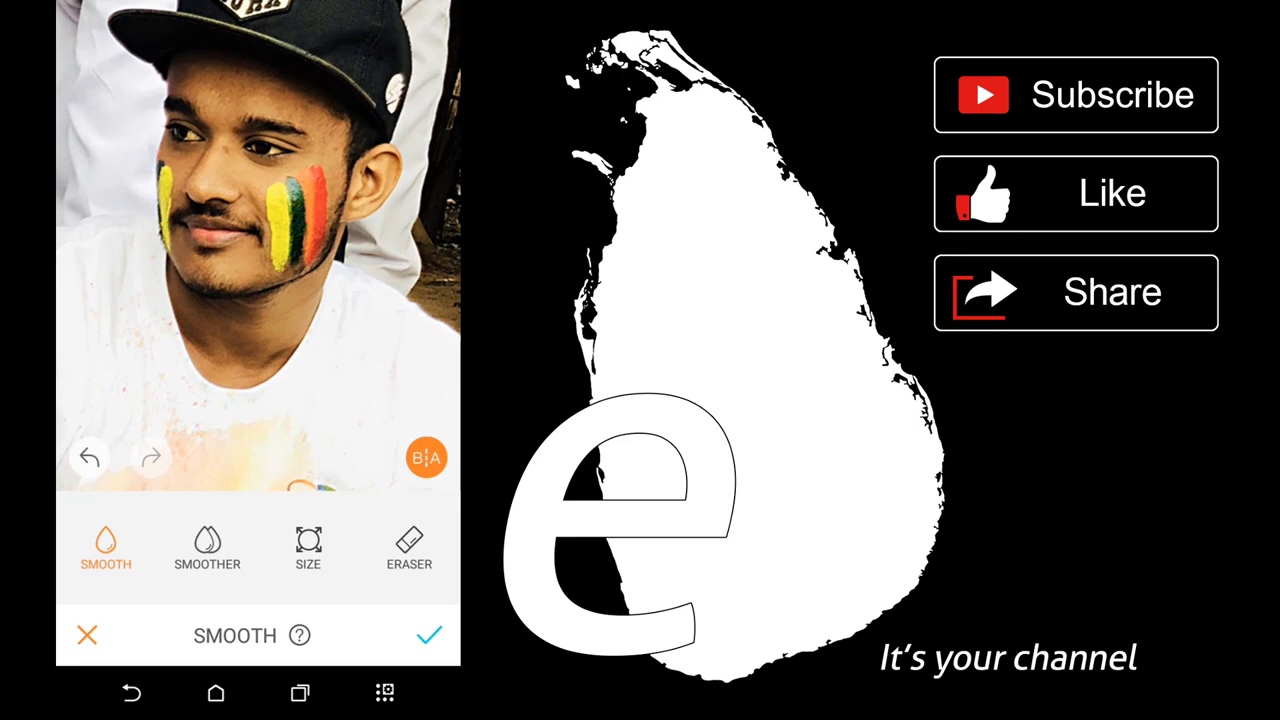
{"action": "mouse_move", "coordinate": [232, 88]}
{"action": "left_mouse_down"}
{"action": "mouse_move", "coordinate": [204, 113]}
{"action": "mouse_move", "coordinate": [259, 254]}
{"action": "mouse_move", "coordinate": [308, 143]}
{"action": "mouse_move", "coordinate": [188, 272]}
{"action": "left_mouse_up"}
{"action": "mouse_move", "coordinate": [317, 220]}
{"action": "left_mouse_down"}
{"action": "mouse_move", "coordinate": [261, 123]}
{"action": "mouse_move", "coordinate": [189, 258]}
{"action": "mouse_move", "coordinate": [278, 194]}
{"action": "mouse_move", "coordinate": [297, 130]}
{"action": "mouse_move", "coordinate": [197, 121]}
{"action": "mouse_move", "coordinate": [239, 243]}
{"action": "mouse_move", "coordinate": [291, 116]}
{"action": "left_mouse_up"}
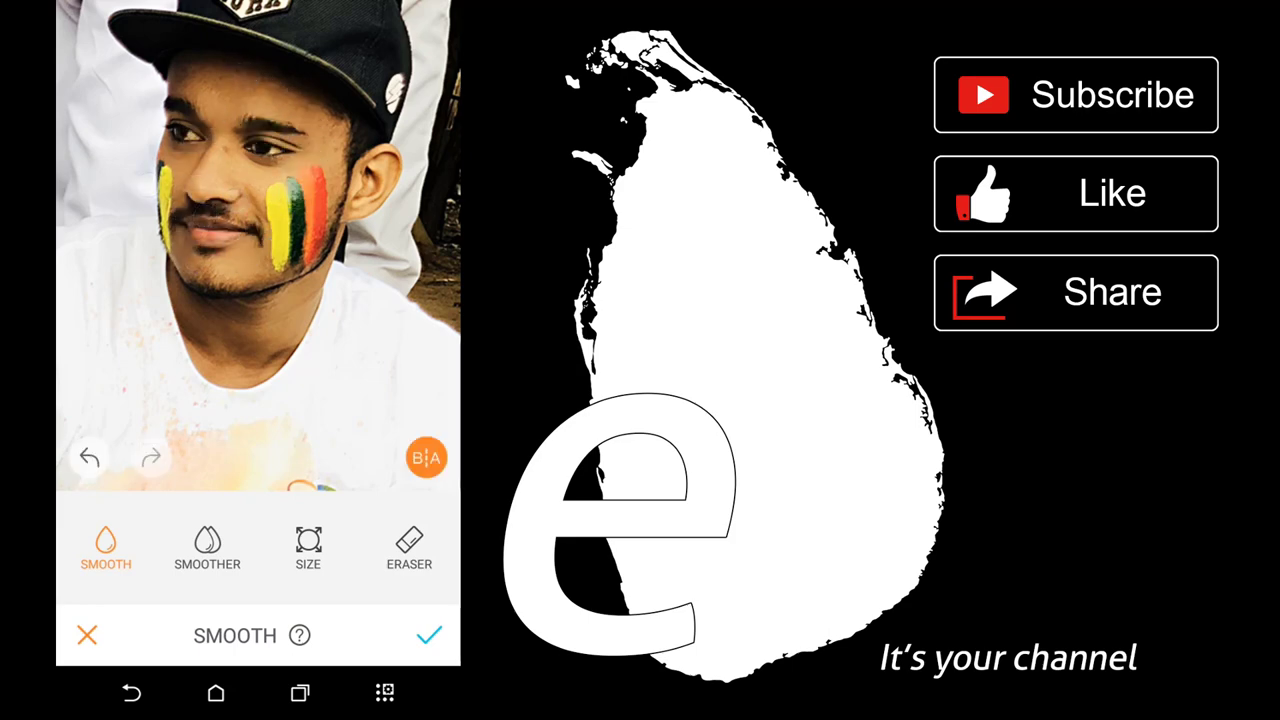
Compare the smoothed face with the original and accept the smoothing
{"action": "left_click", "coordinate": [426, 457]}
{"action": "left_click", "coordinate": [426, 457]}
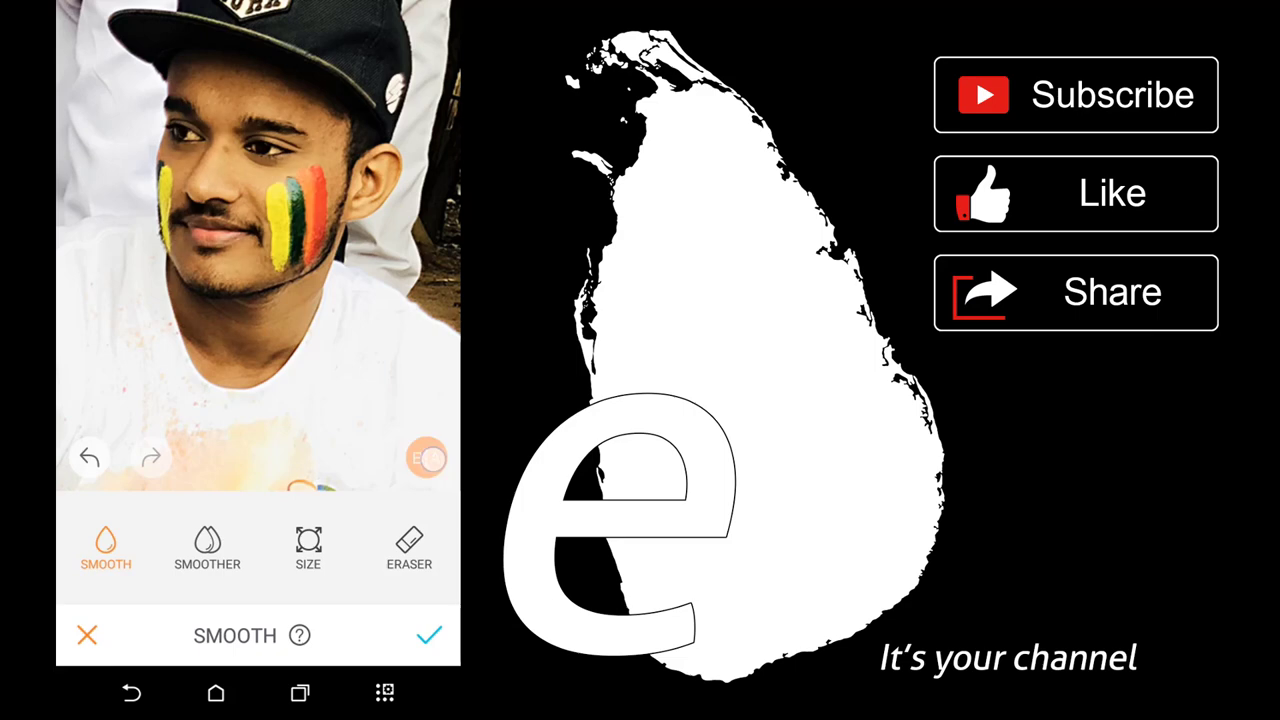
{"action": "left_click", "coordinate": [426, 457]}
{"action": "left_click", "coordinate": [426, 457]}
{"action": "left_click", "coordinate": [428, 445]}
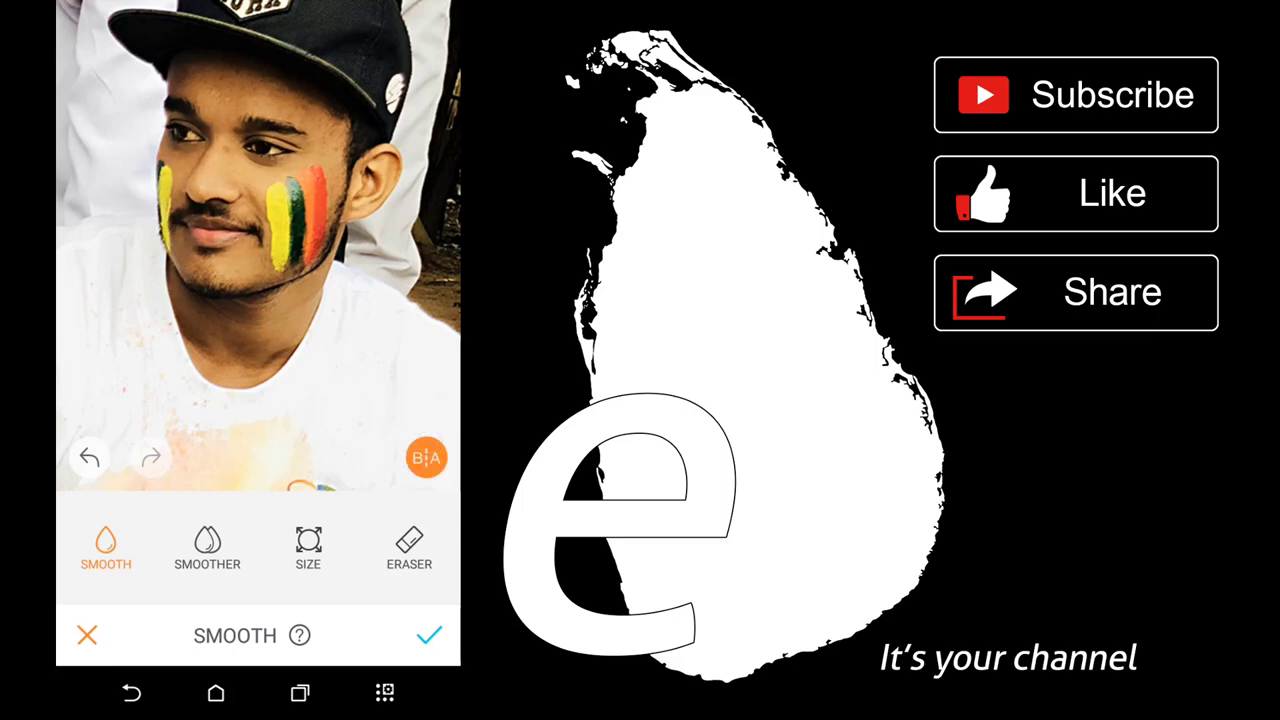
{"action": "left_click", "coordinate": [429, 635]}
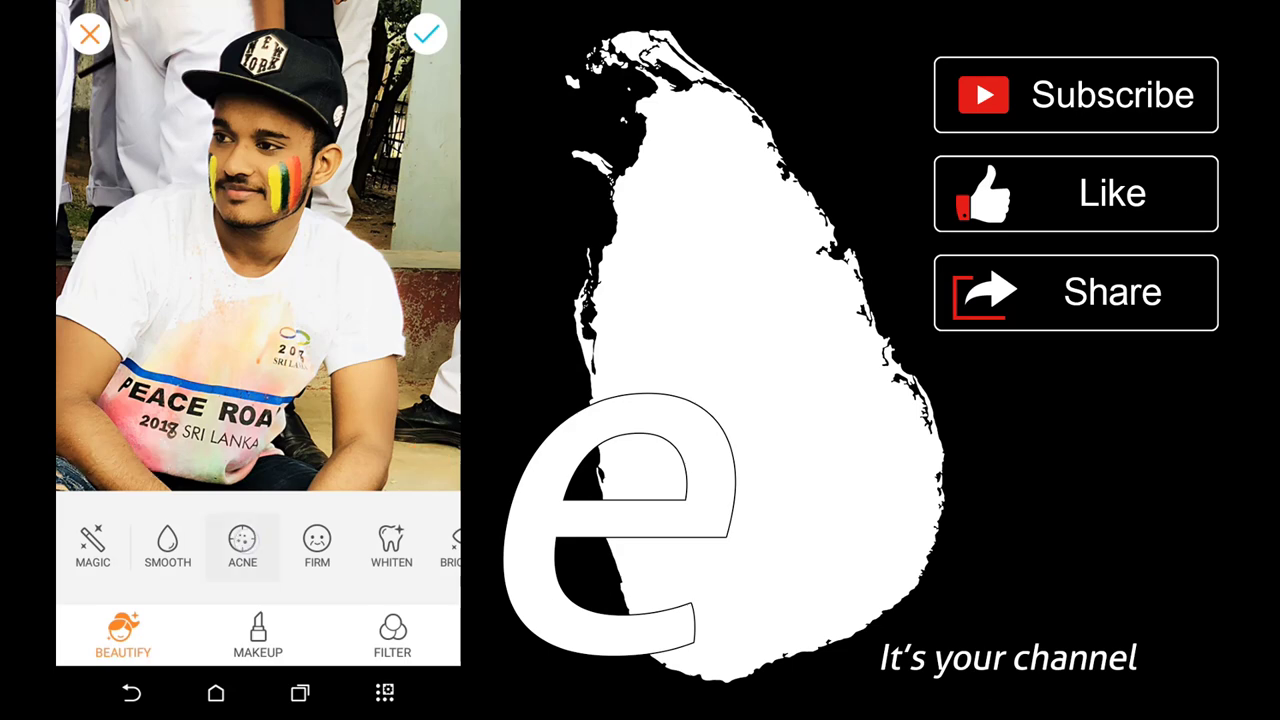
Remove the forehead blemish with the Acne tool and accept it
{"action": "left_click", "coordinate": [242, 545]}
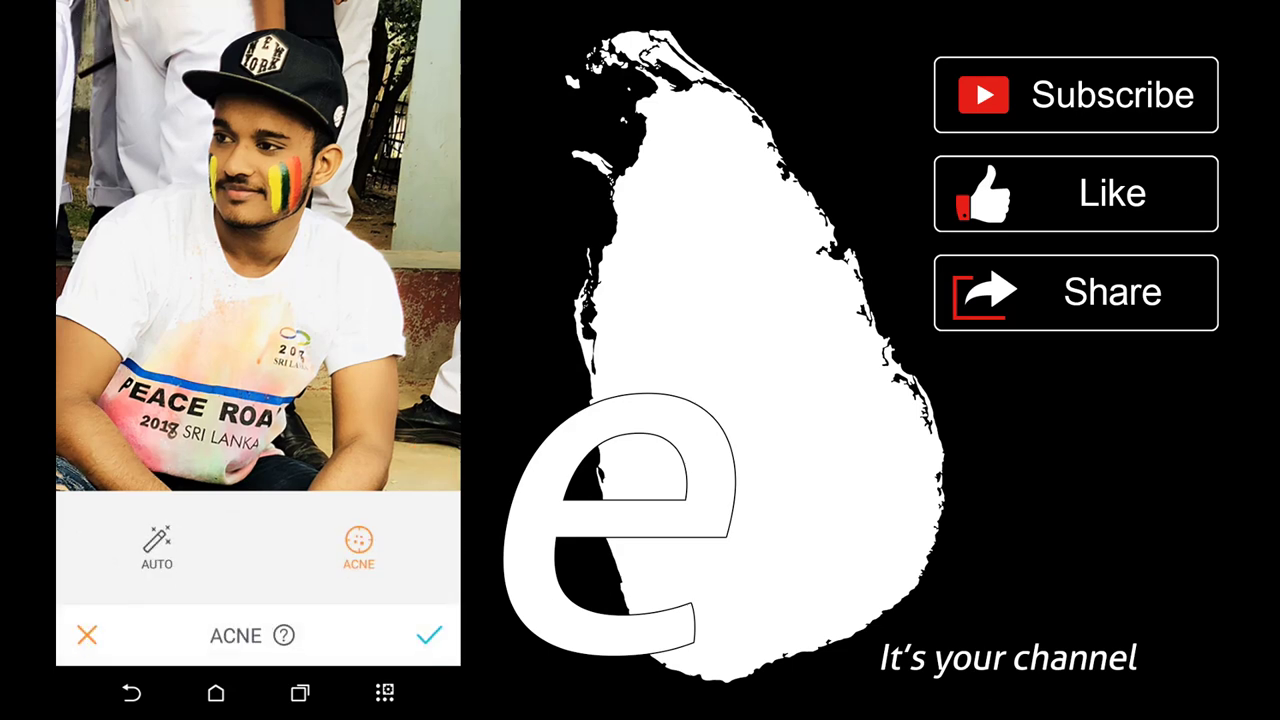
{"action": "scroll", "coordinate": [258, 245], "scroll_direction": "up", "scroll_amount": 5}
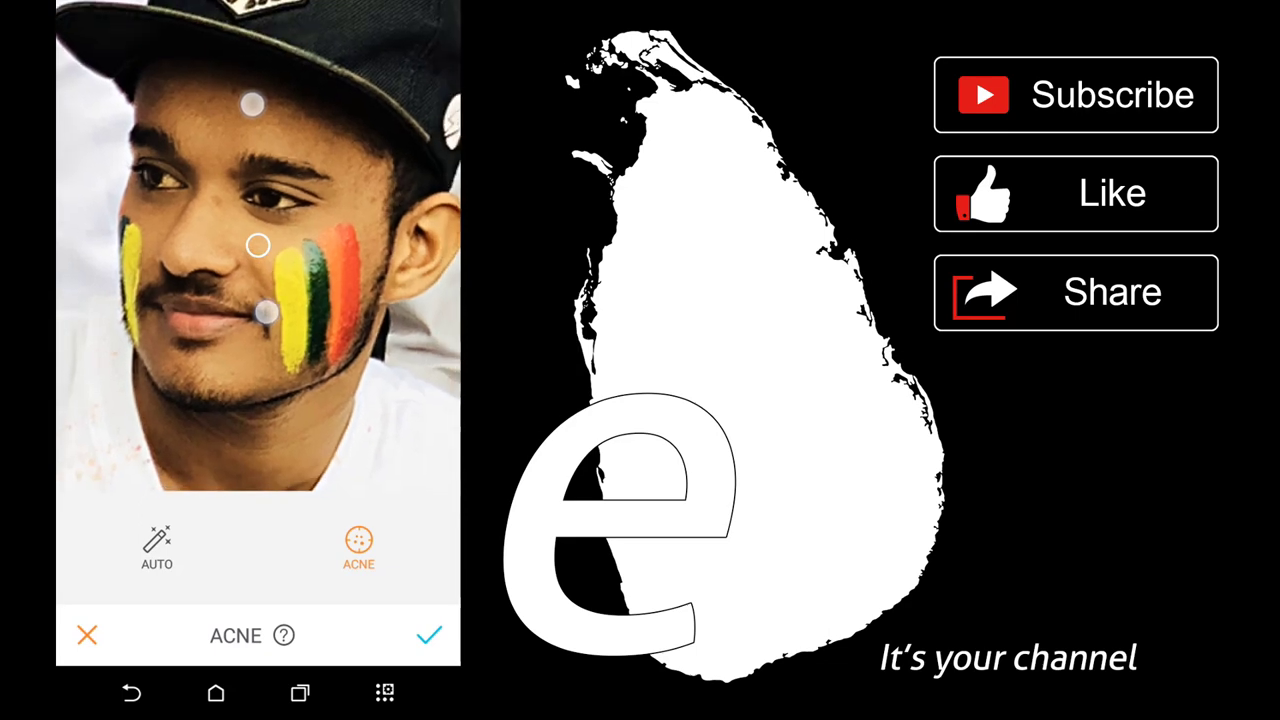
{"action": "scroll", "coordinate": [258, 245], "scroll_direction": "down", "scroll_amount": 2}
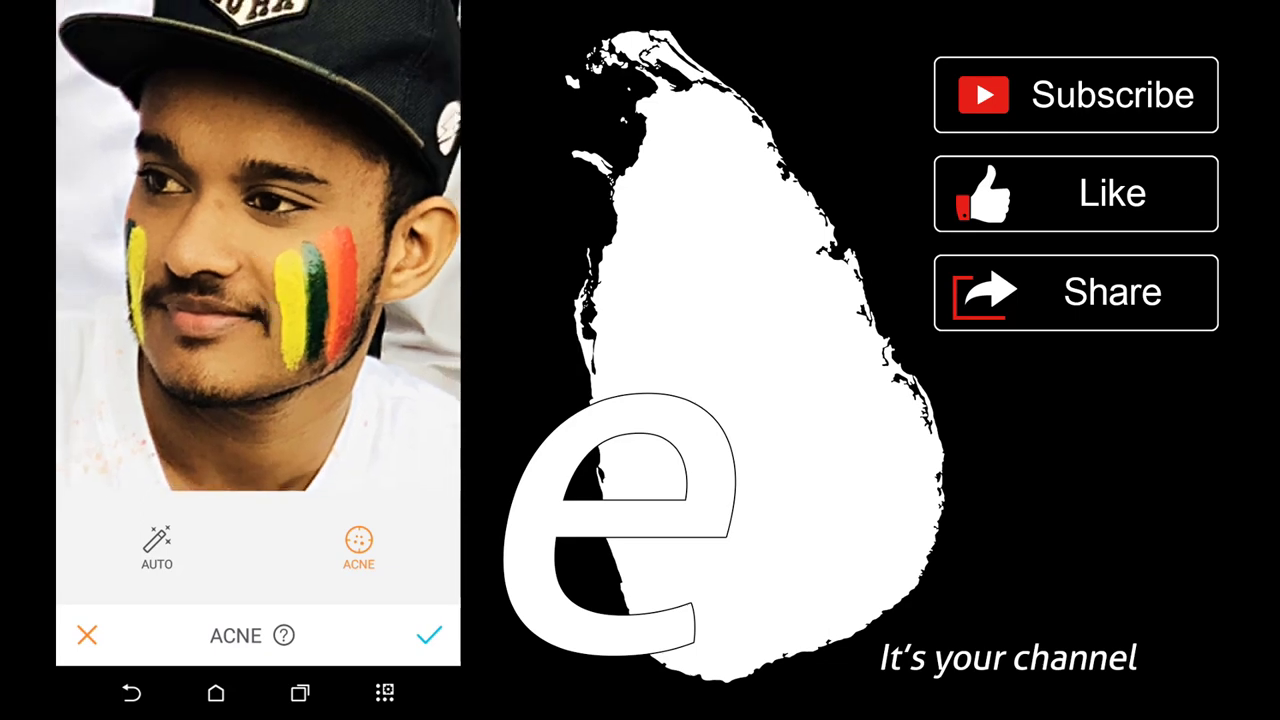
{"action": "left_click", "coordinate": [221, 214]}
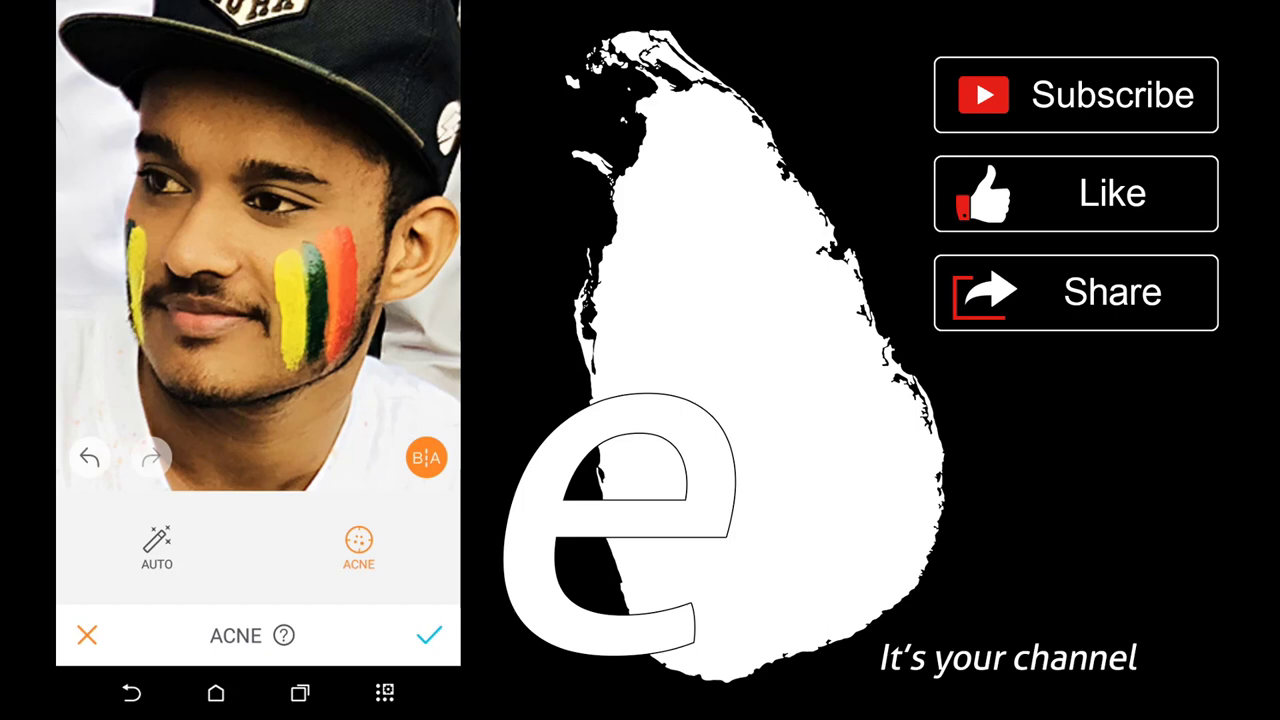
{"action": "left_click", "coordinate": [429, 635]}
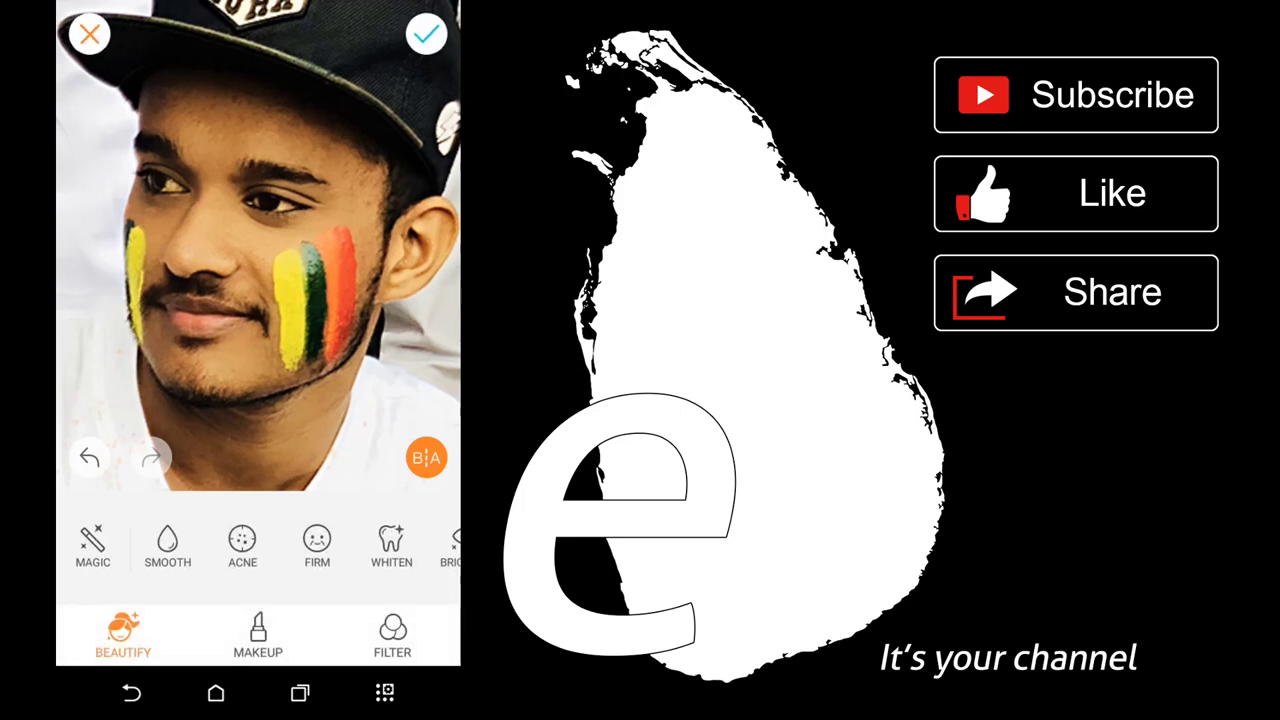
Open Firm, dismiss the purchase offer, brush the cheek and nose, and compare with the original
{"action": "left_click_drag", "start_coordinate": [317, 540], "coordinate": [246, 540]}
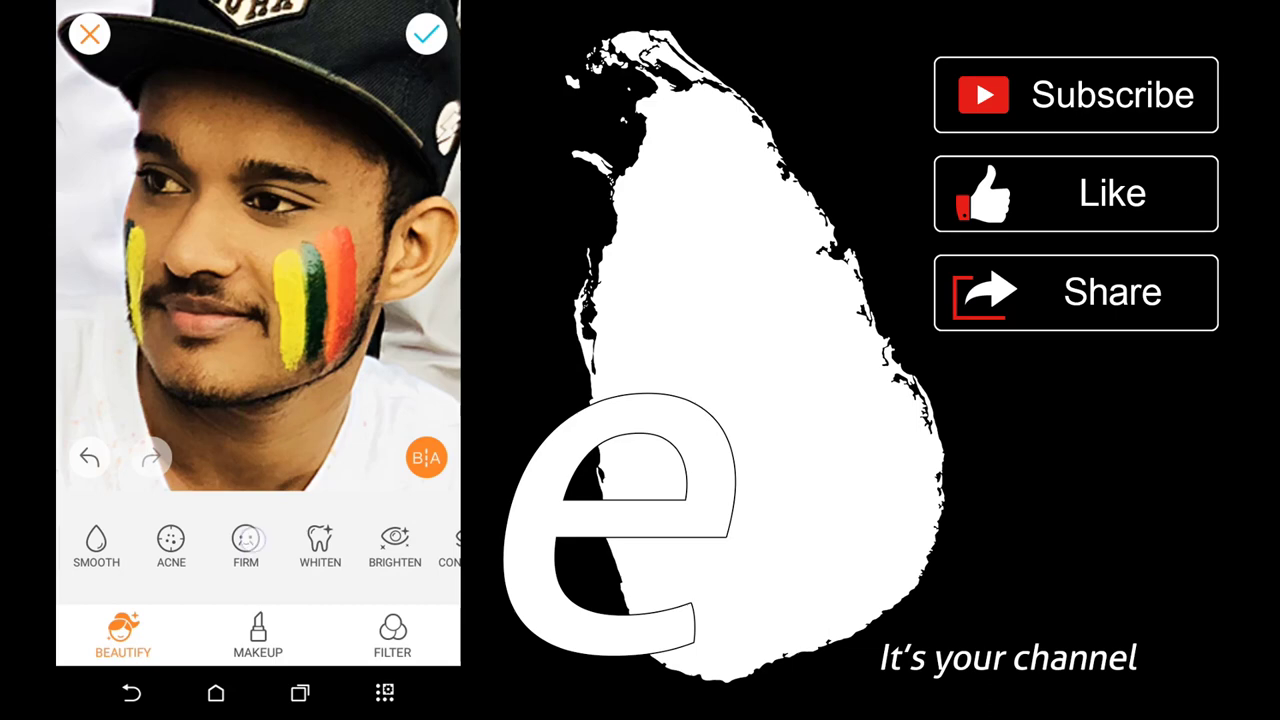
{"action": "left_click", "coordinate": [246, 545]}
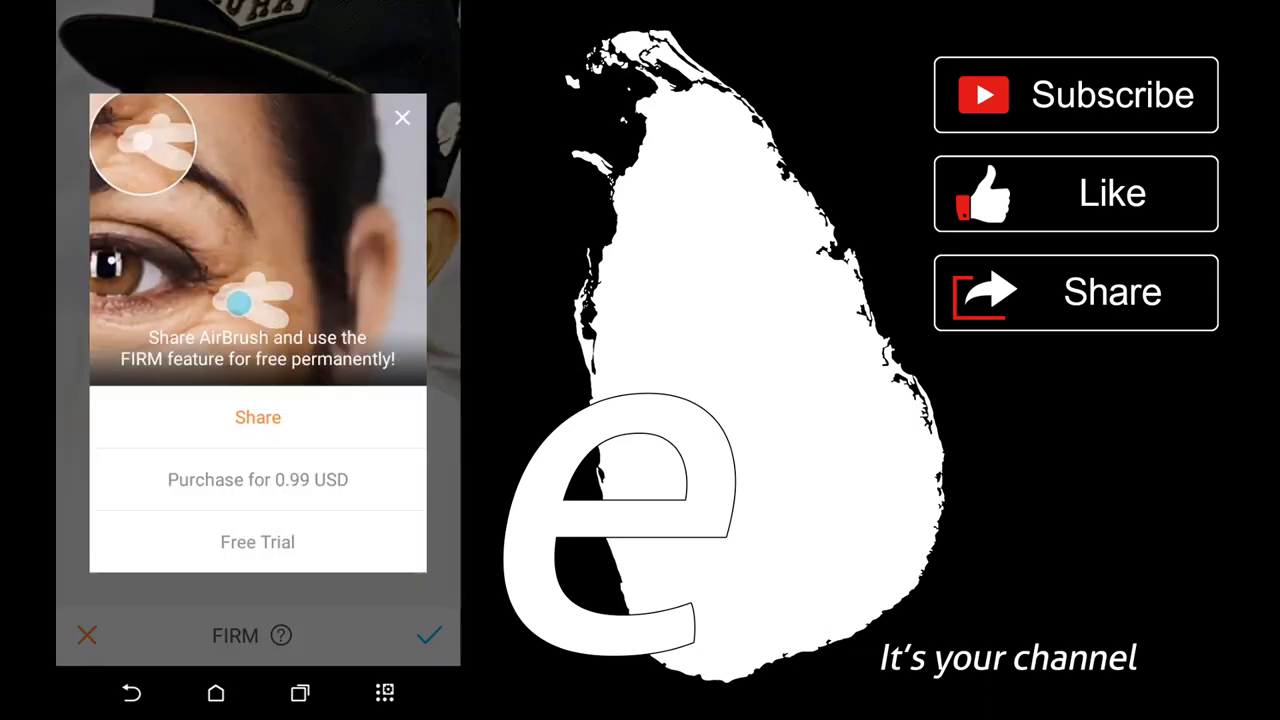
{"action": "left_click", "coordinate": [402, 118]}
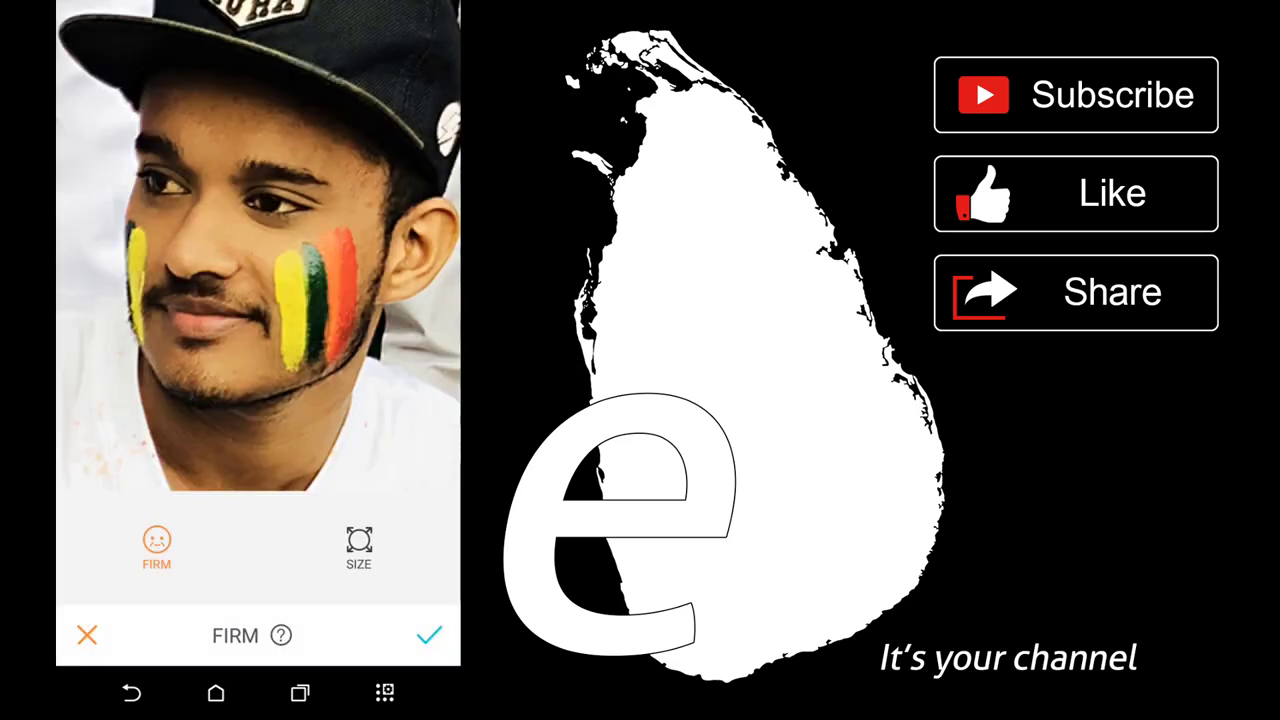
{"action": "left_click_drag", "start_coordinate": [252, 259], "coordinate": [262, 333]}
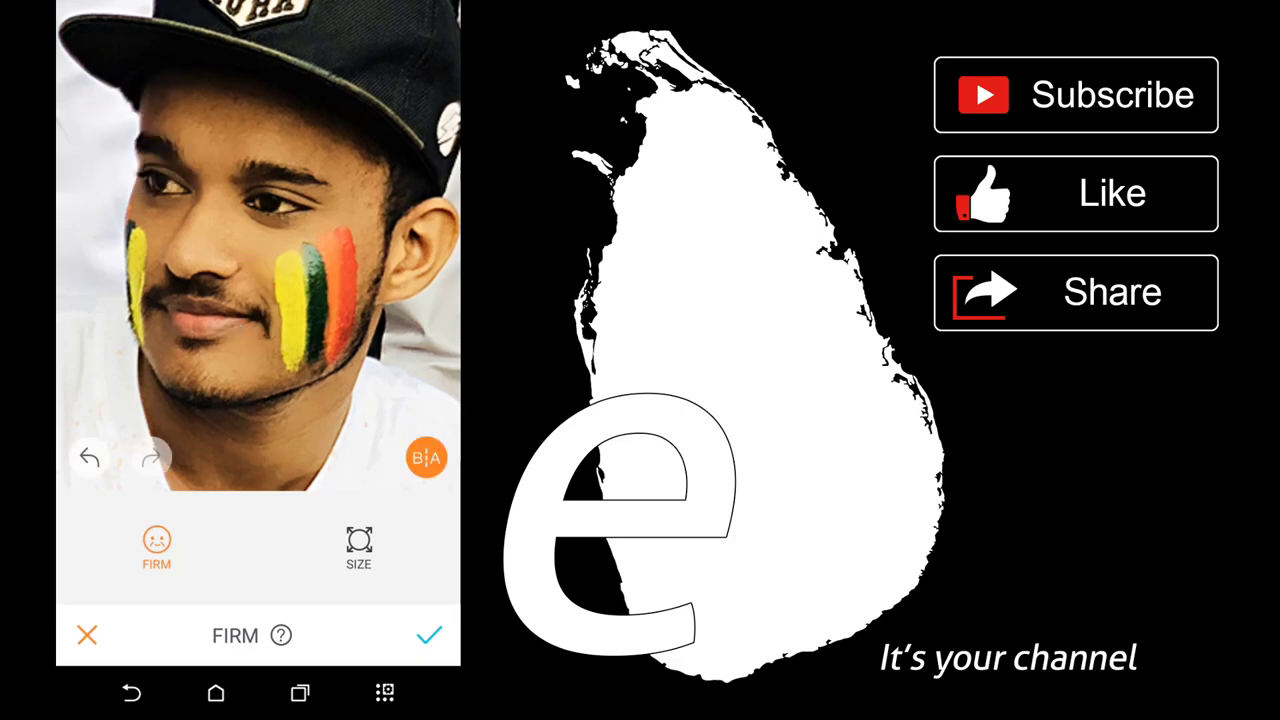
{"action": "left_click", "coordinate": [426, 457]}
{"action": "left_click", "coordinate": [426, 457]}
Abandon the paywalled firming edit, dismiss the notices, and open Whiten
{"action": "left_click", "coordinate": [429, 635]}
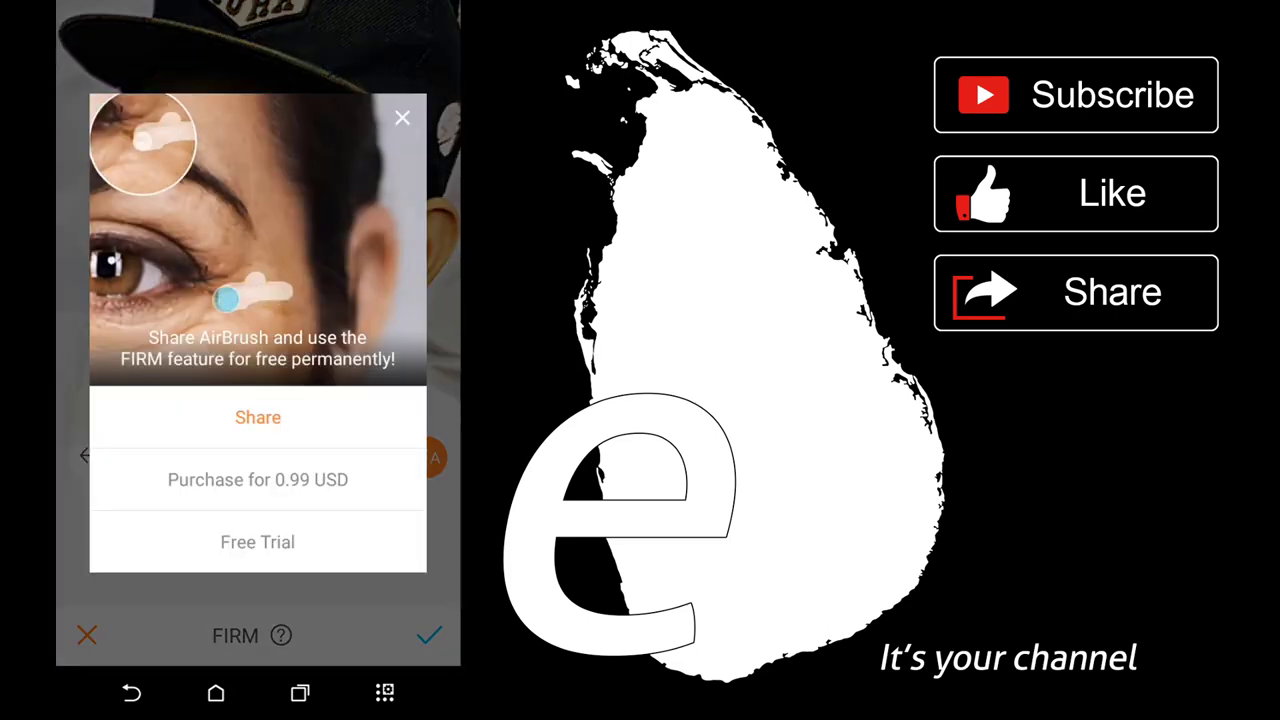
{"action": "left_click", "coordinate": [402, 118]}
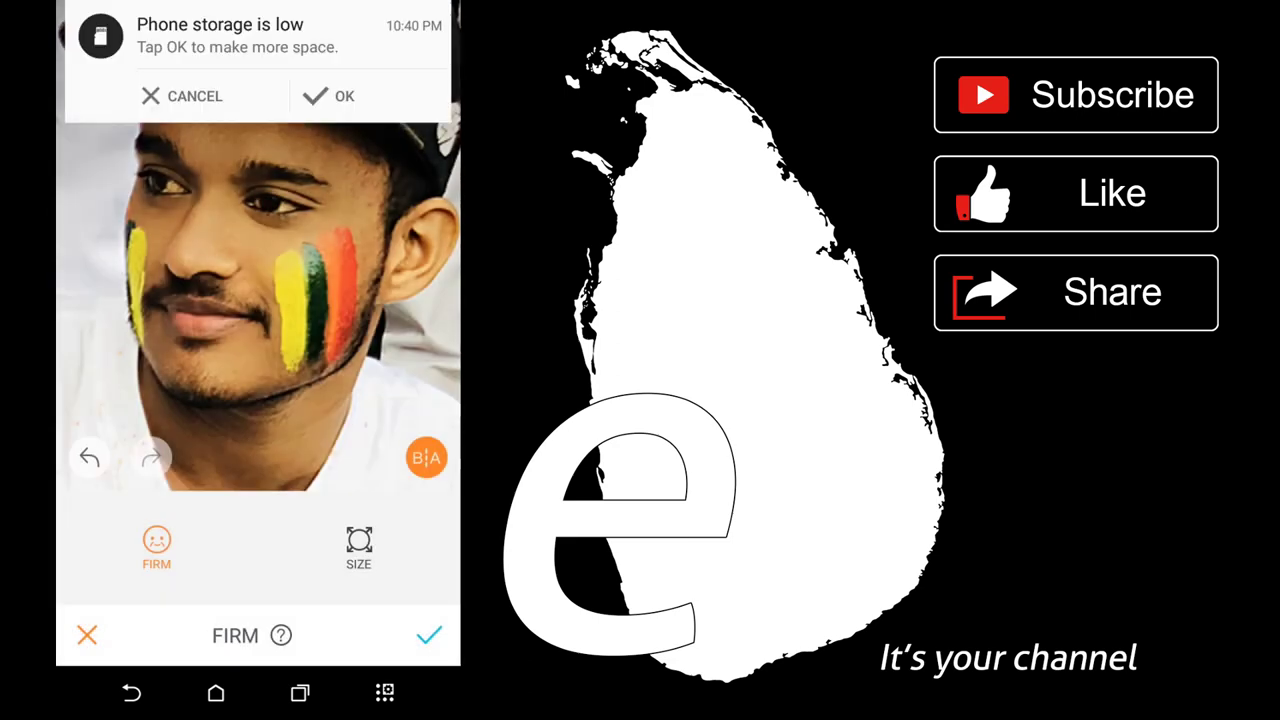
{"action": "left_click", "coordinate": [182, 95]}
{"action": "left_click", "coordinate": [87, 635]}
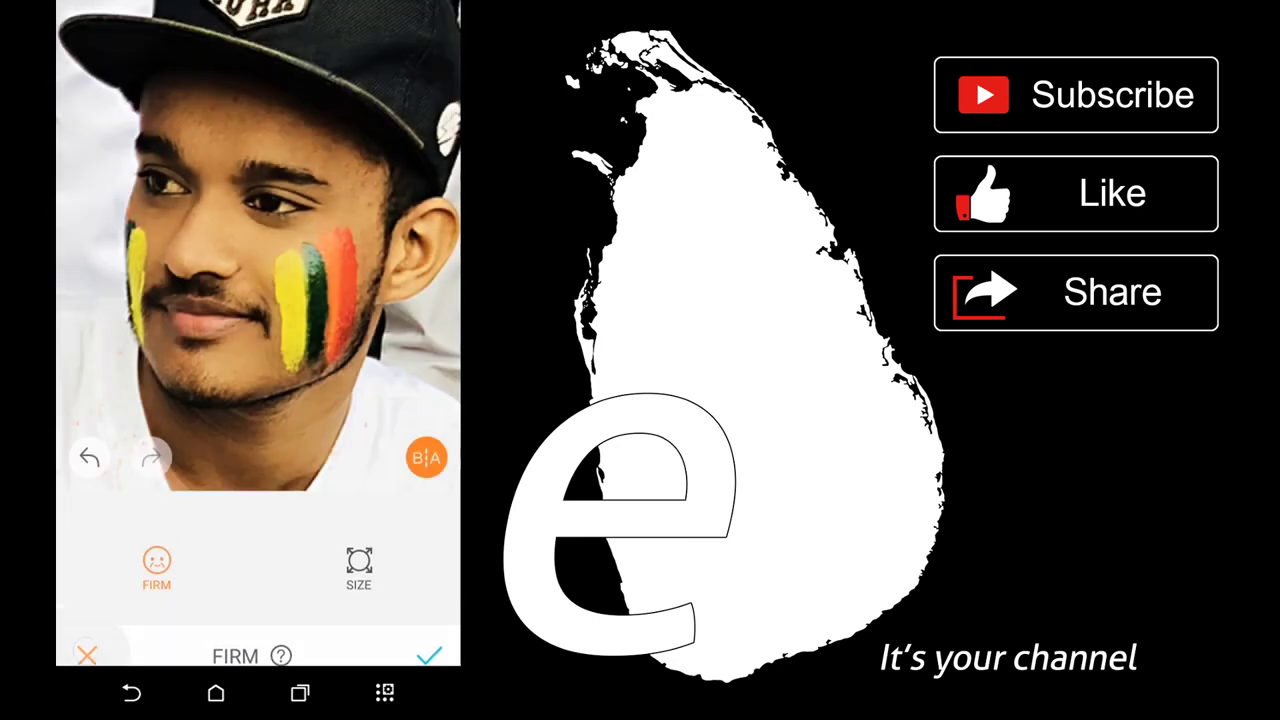
{"action": "left_click_drag", "start_coordinate": [400, 550], "coordinate": [290, 550]}
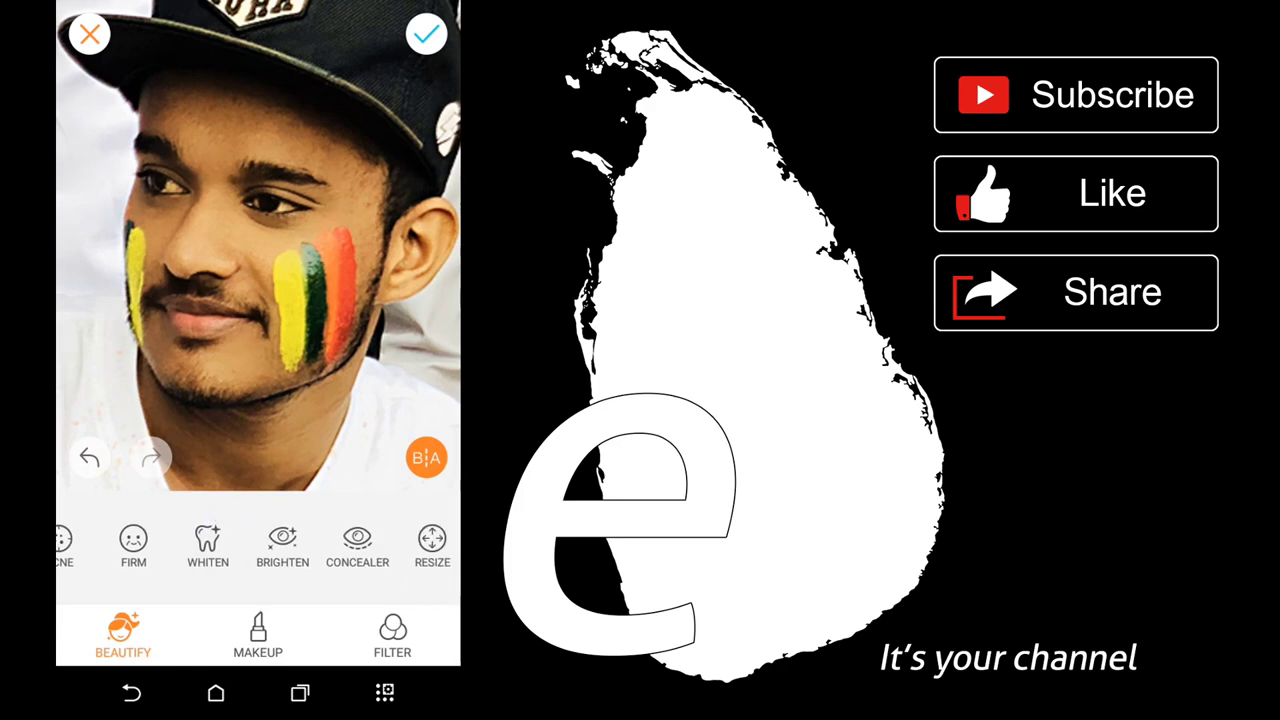
{"action": "left_click", "coordinate": [207, 542]}
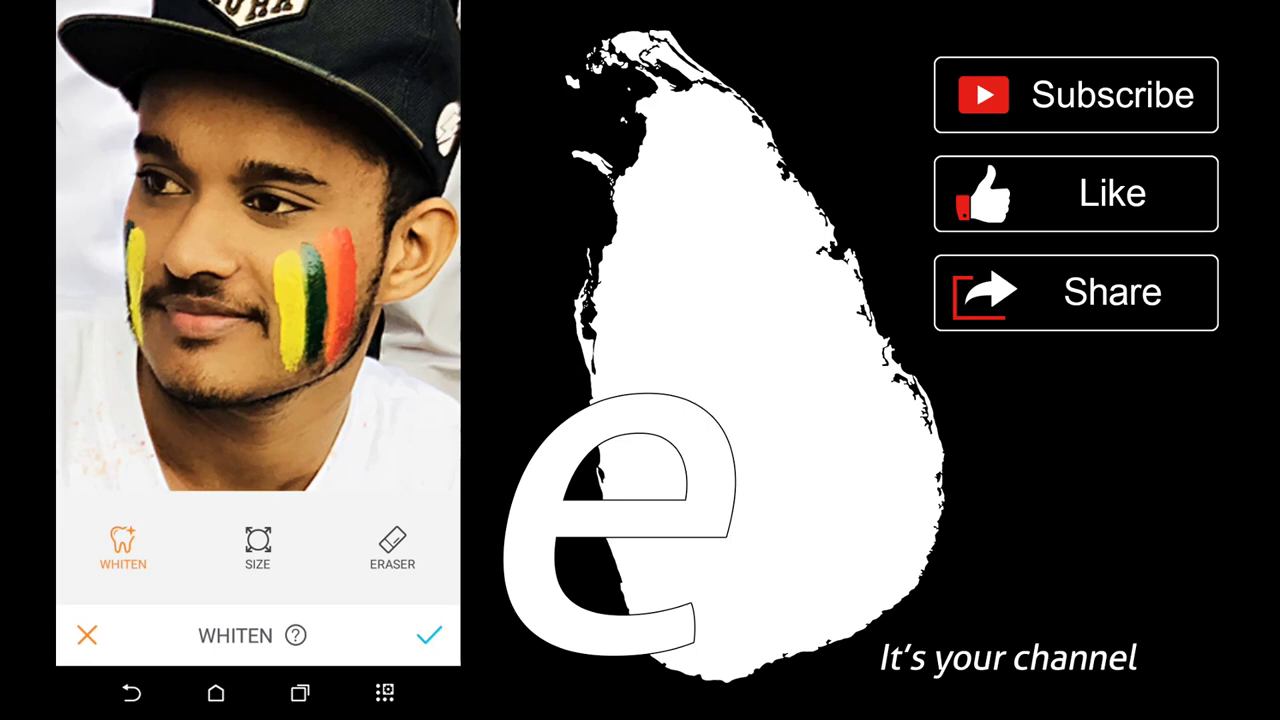
Cancel Whiten, then brighten the area around the eye and keep it
{"action": "left_click", "coordinate": [87, 635]}
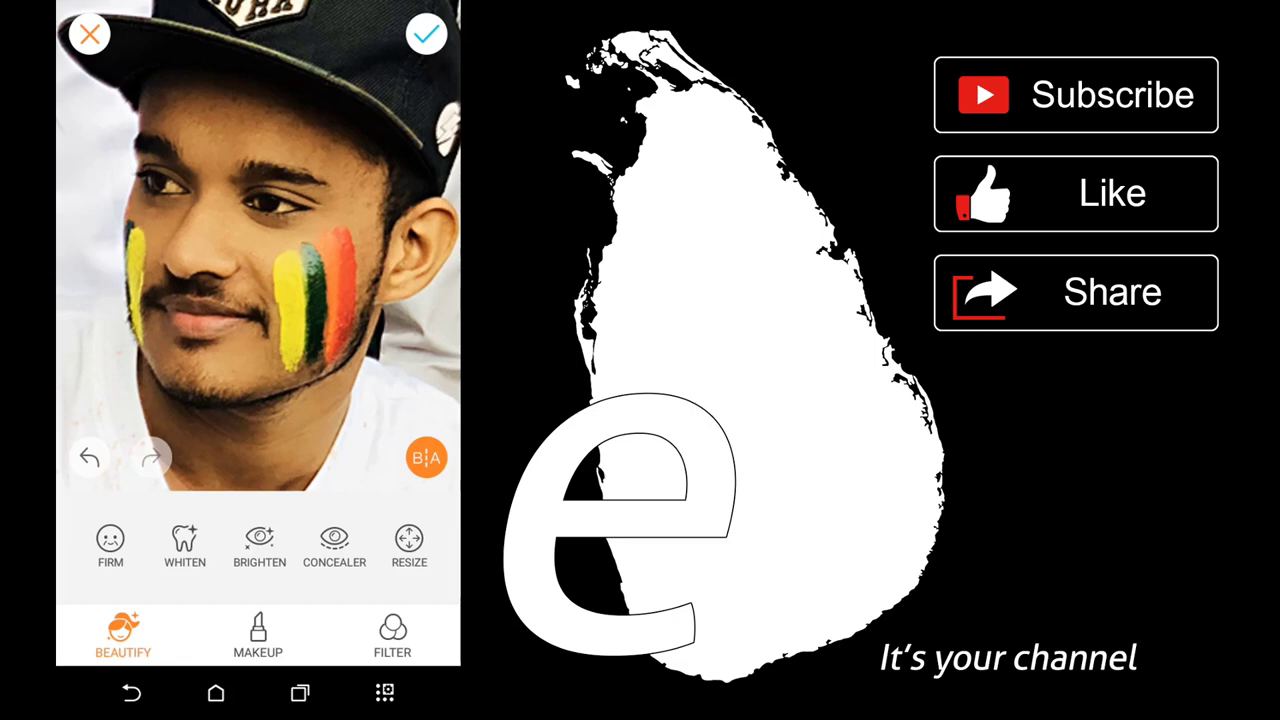
{"action": "left_click", "coordinate": [259, 545]}
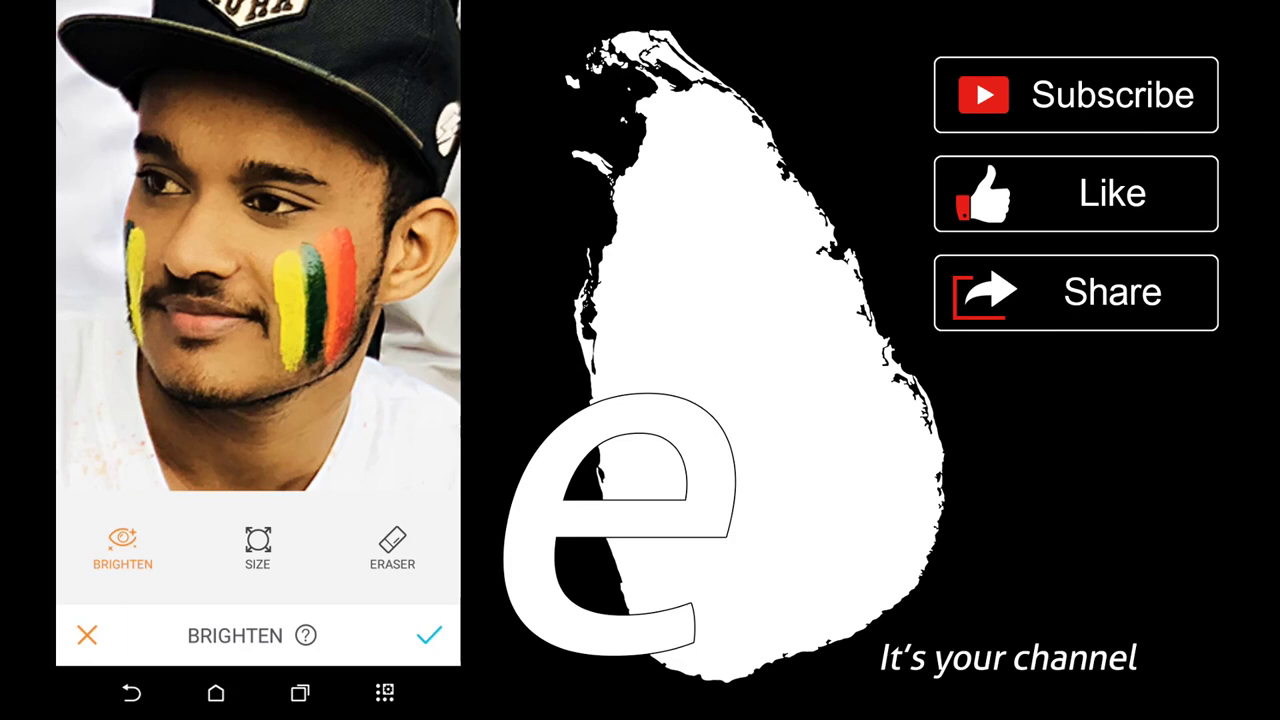
{"action": "left_click_drag", "start_coordinate": [250, 226], "coordinate": [307, 230]}
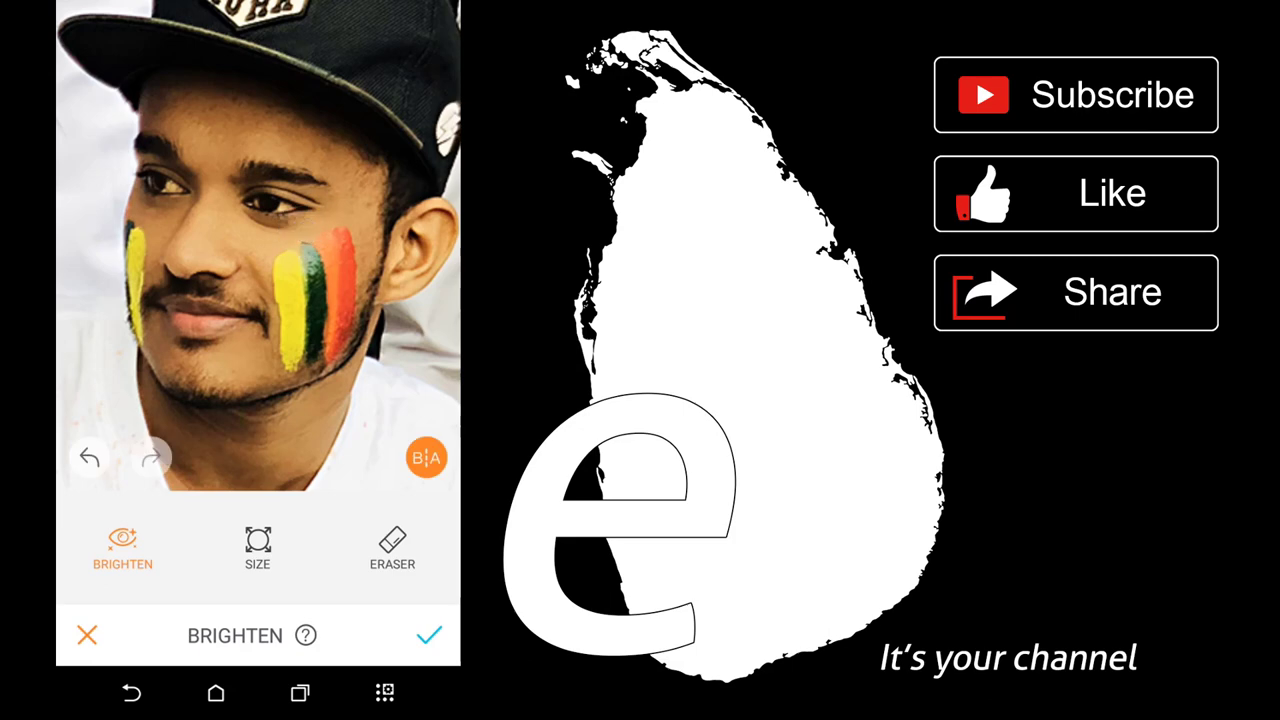
{"action": "left_click", "coordinate": [429, 635]}
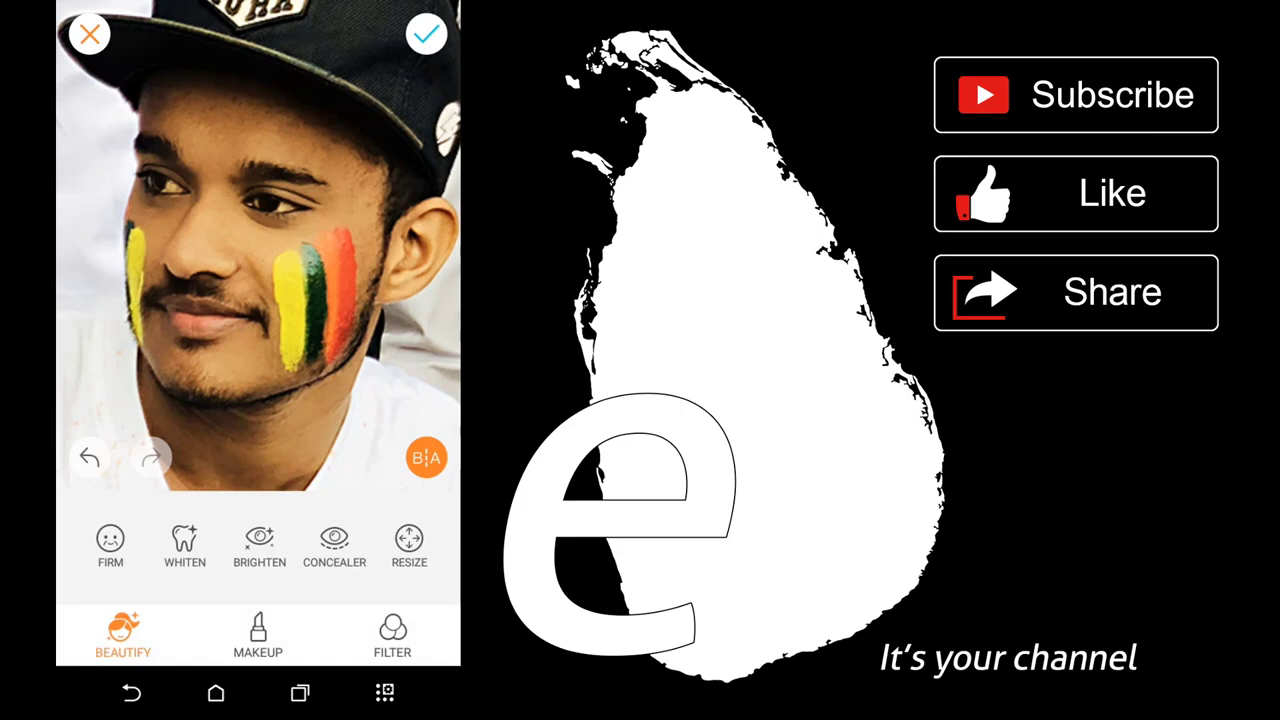
Brush concealer across the left cheek, then close the Concealer tool
{"action": "left_click_drag", "start_coordinate": [380, 545], "coordinate": [316, 545]}
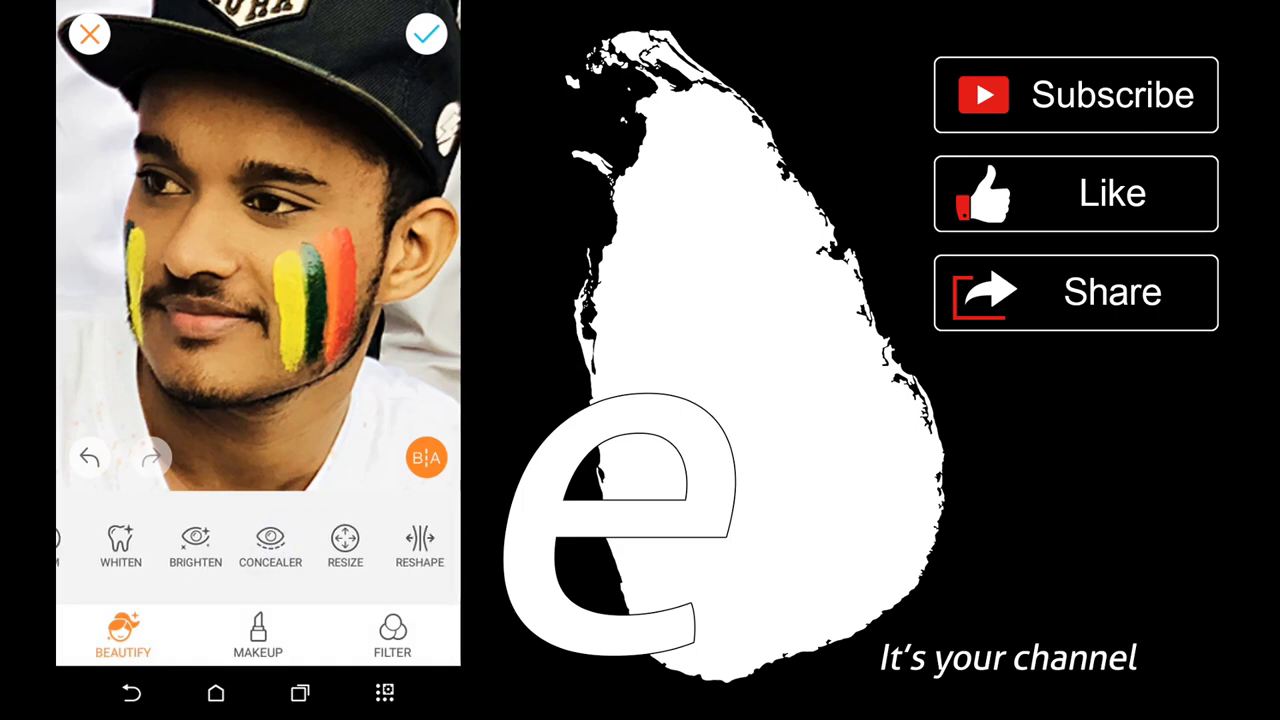
{"action": "left_click", "coordinate": [270, 545]}
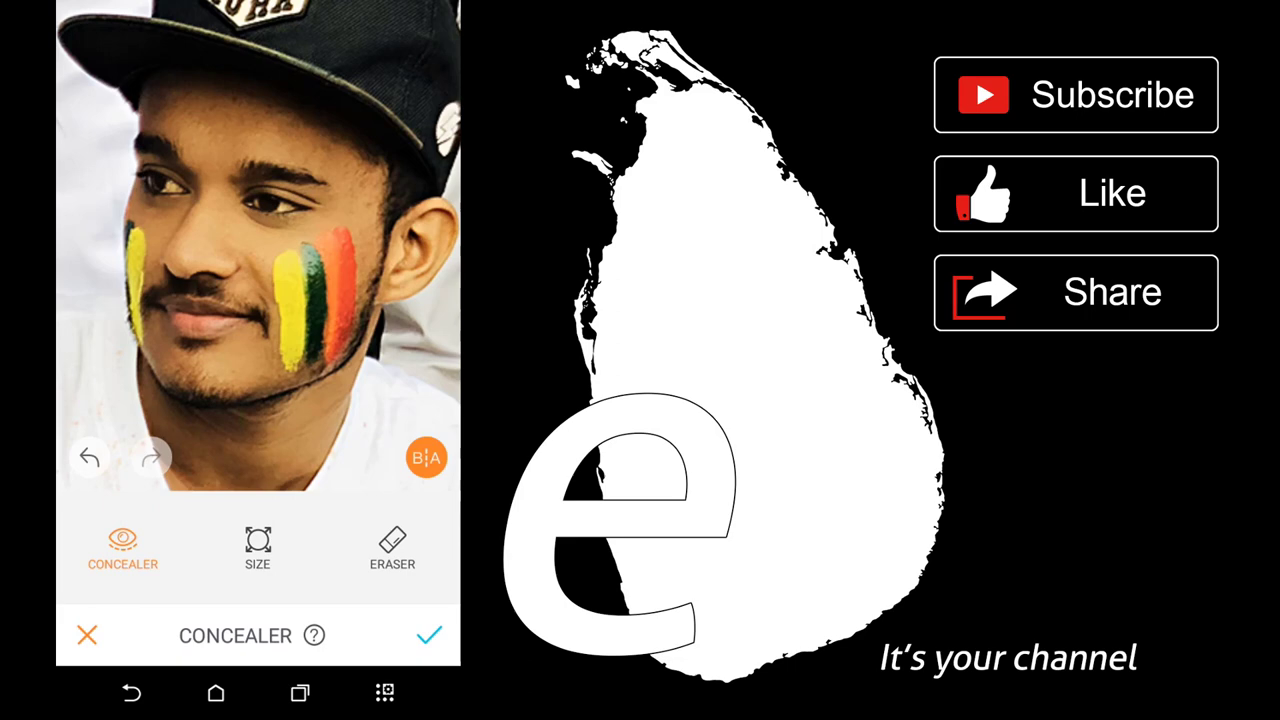
{"action": "left_click_drag", "start_coordinate": [244, 221], "coordinate": [324, 210]}
{"action": "left_click", "coordinate": [87, 635]}
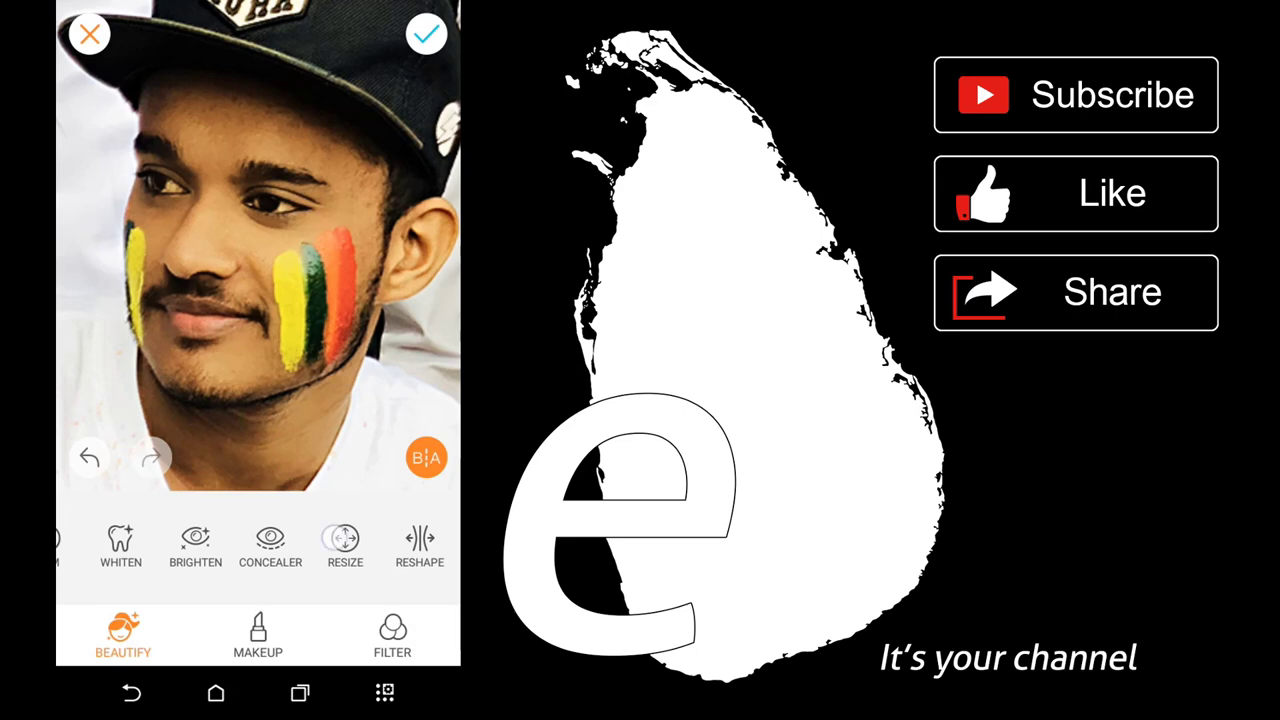
{"action": "left_click_drag", "start_coordinate": [345, 538], "coordinate": [285, 535]}
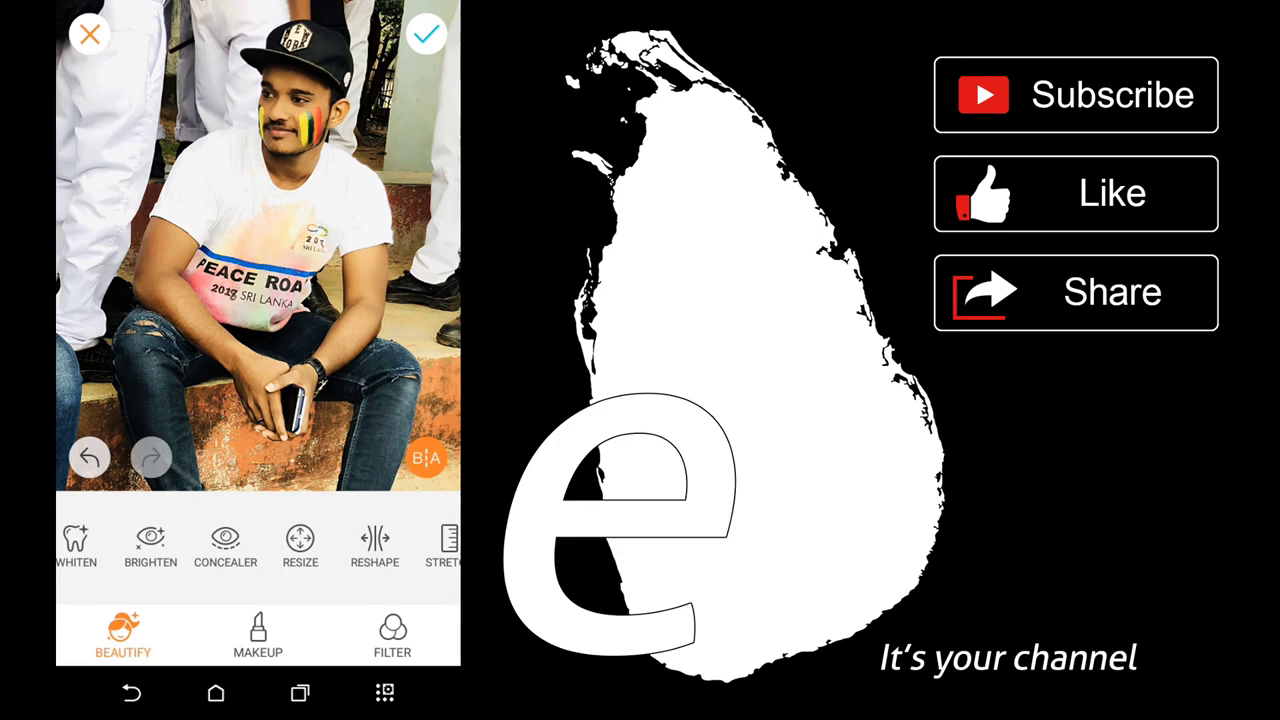
{"action": "left_click", "coordinate": [190, 96]}
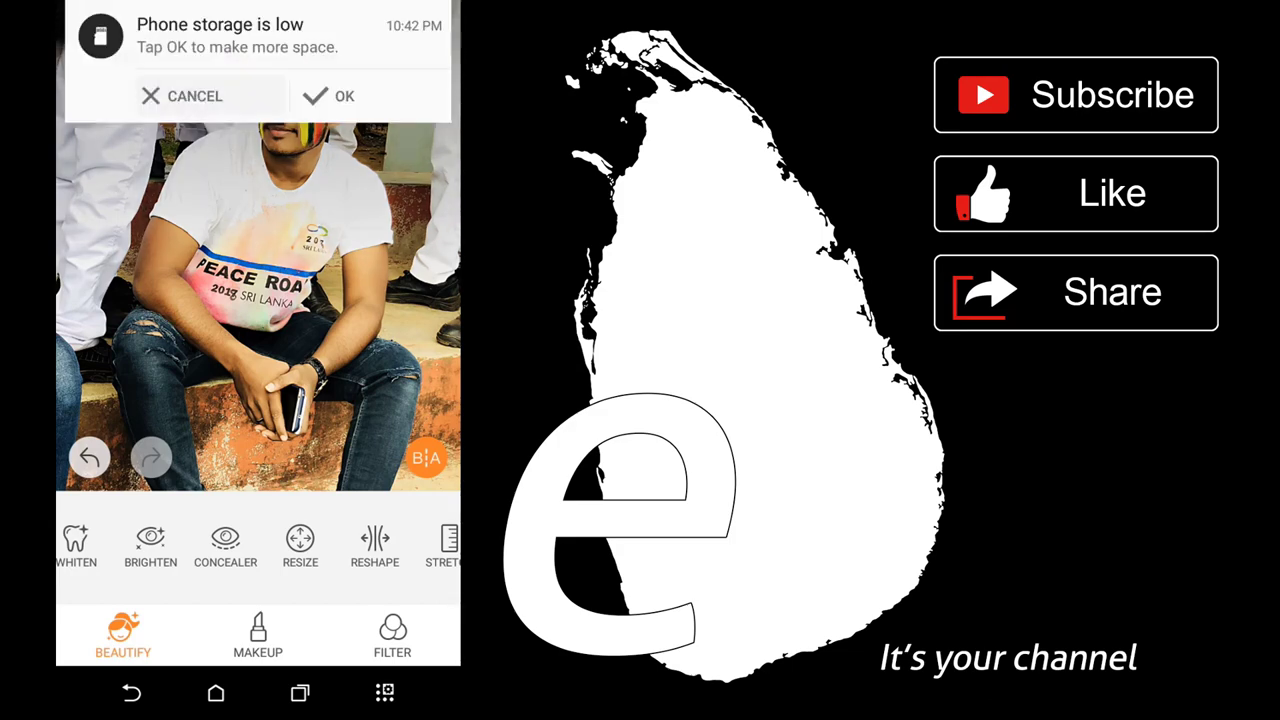
{"action": "left_click", "coordinate": [300, 540]}
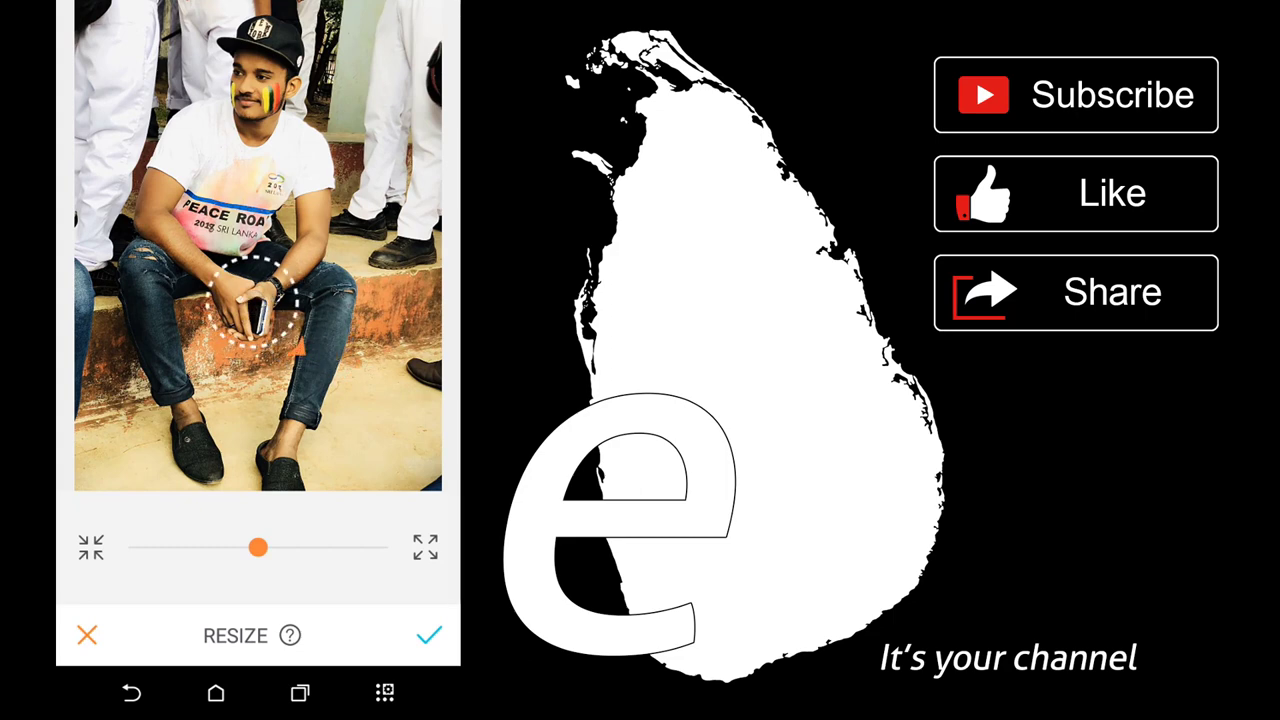
{"action": "left_click_drag", "start_coordinate": [258, 547], "coordinate": [380, 547]}
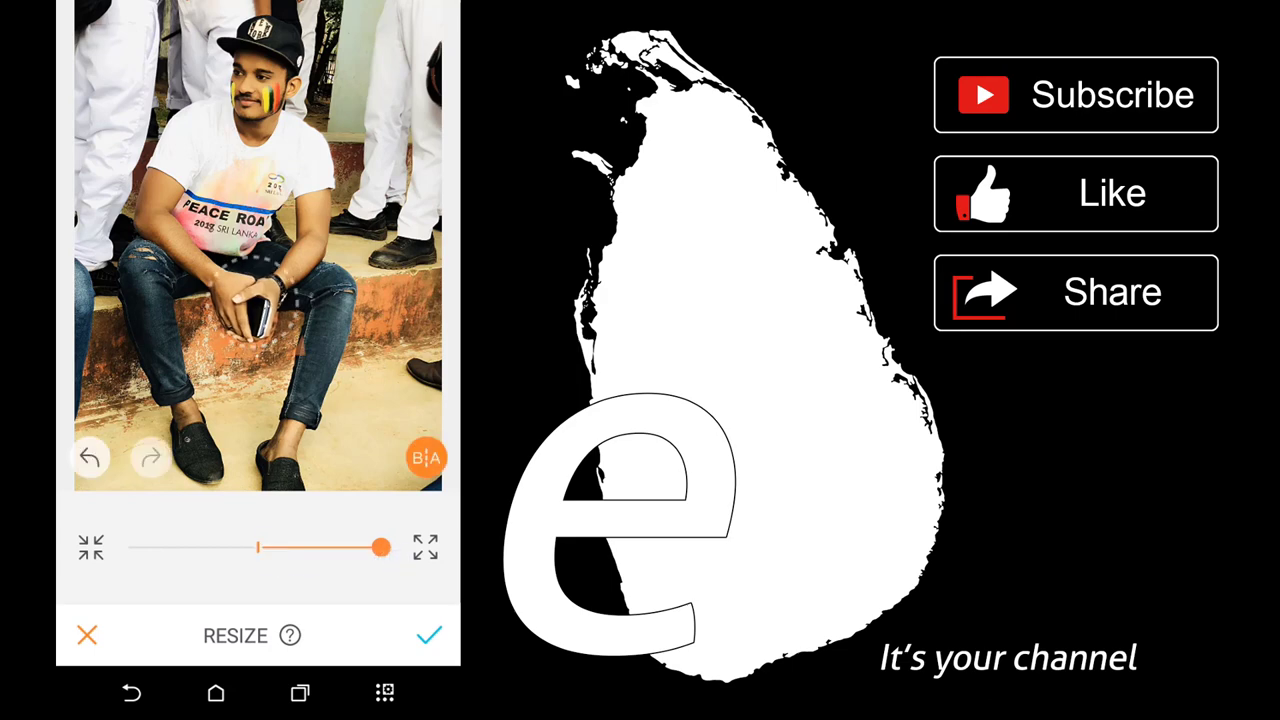
{"action": "mouse_move", "coordinate": [380, 547]}
{"action": "left_mouse_down"}
{"action": "mouse_move", "coordinate": [135, 547]}
{"action": "mouse_move", "coordinate": [253, 547]}
{"action": "left_mouse_up"}
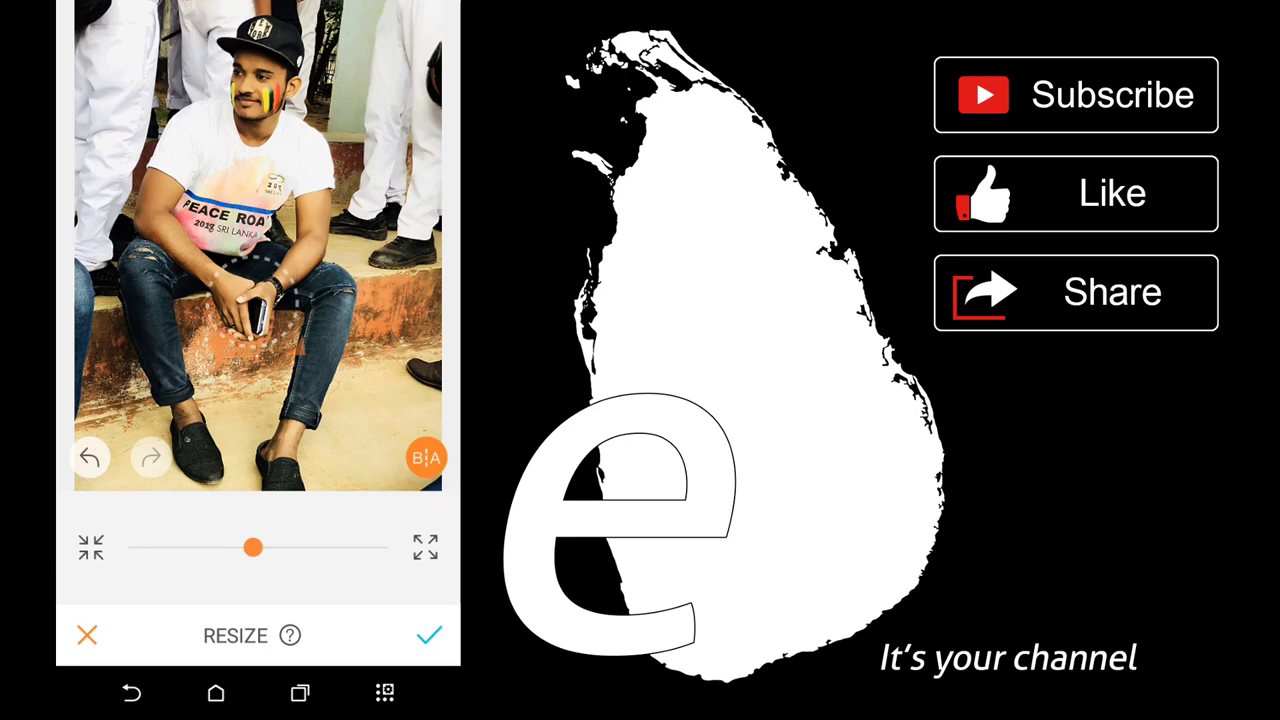
{"action": "left_click", "coordinate": [87, 635]}
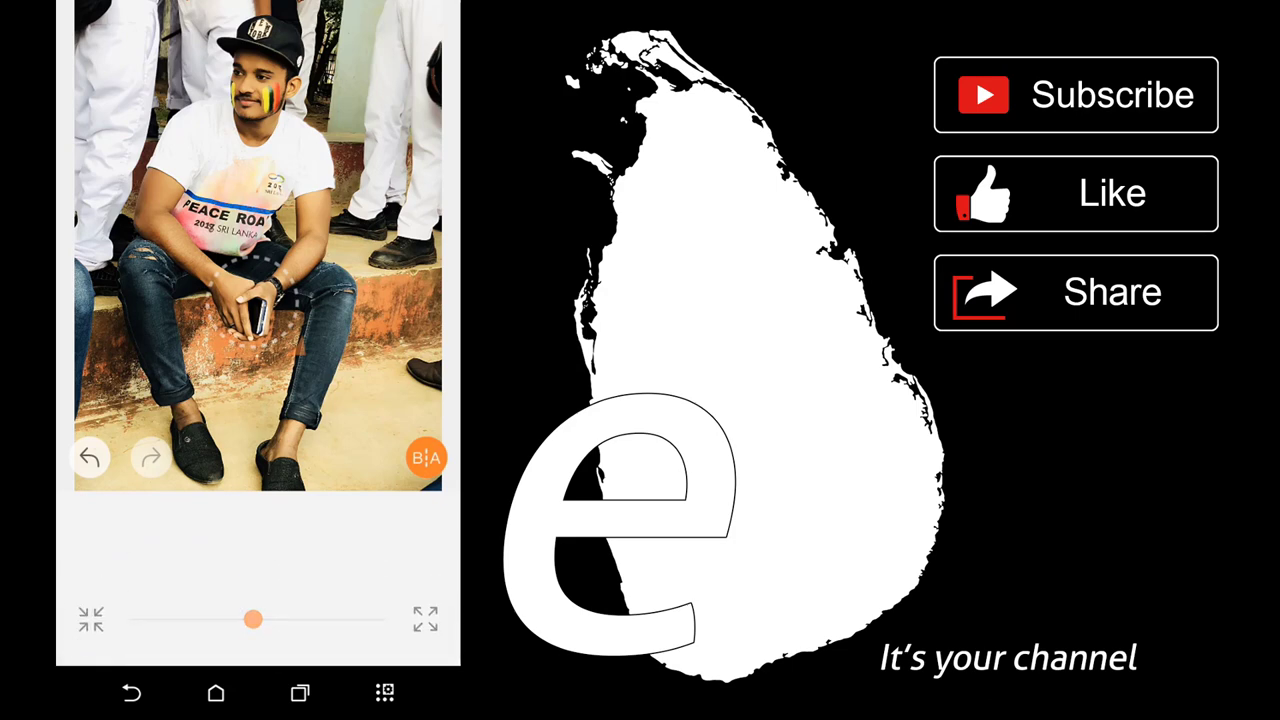
{"action": "left_click_drag", "start_coordinate": [334, 531], "coordinate": [268, 525]}
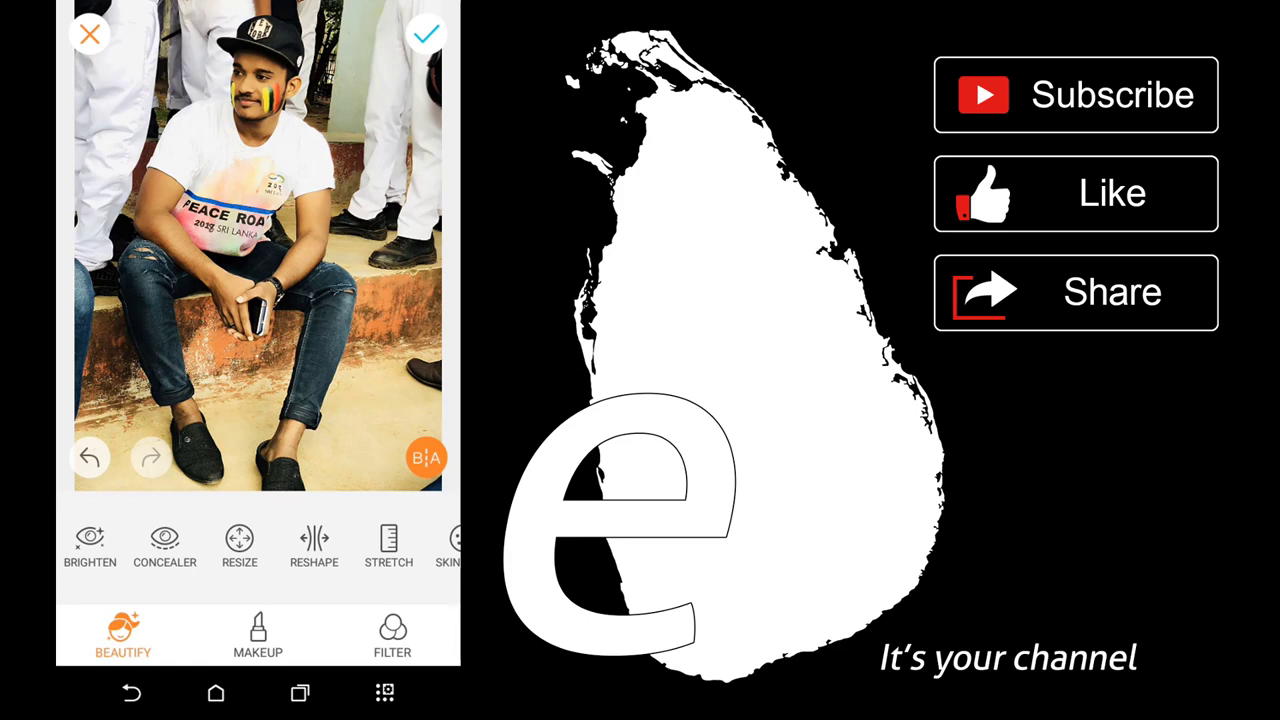
With Reshape, make small strokes on the torso, knee, hand, arm and thigh
{"action": "left_click", "coordinate": [314, 545]}
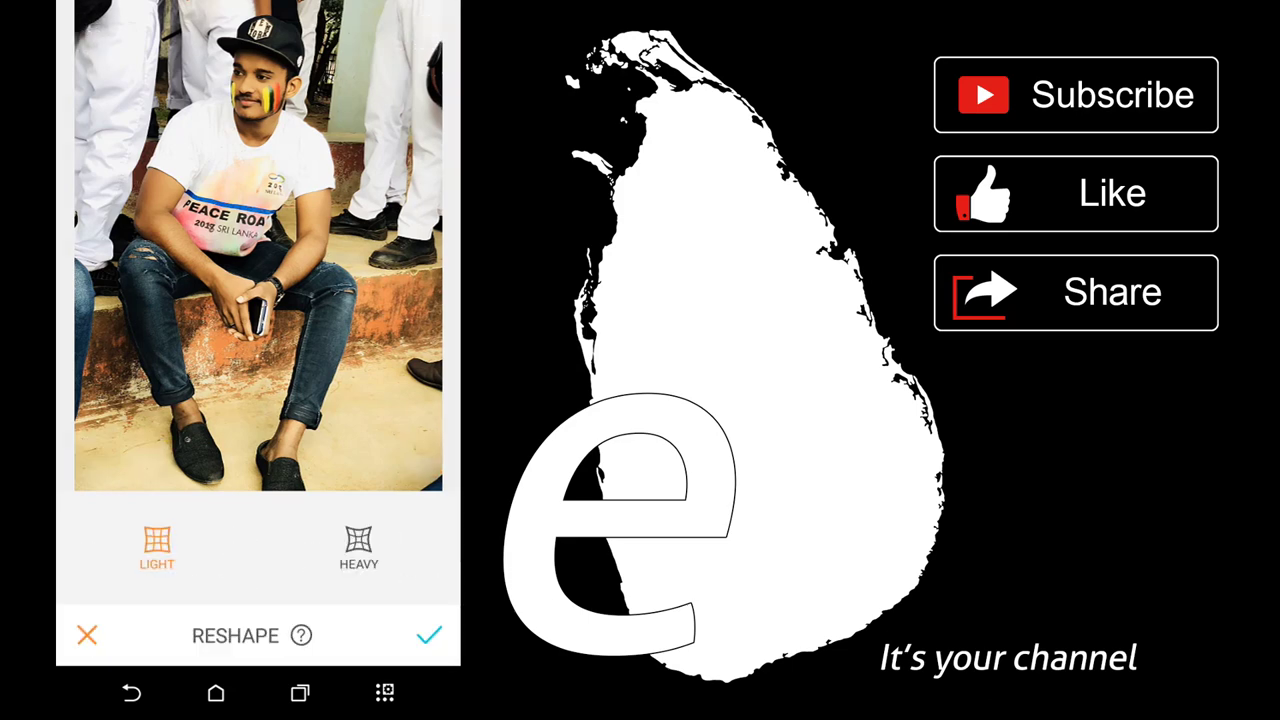
{"action": "left_click_drag", "start_coordinate": [250, 240], "coordinate": [244, 242]}
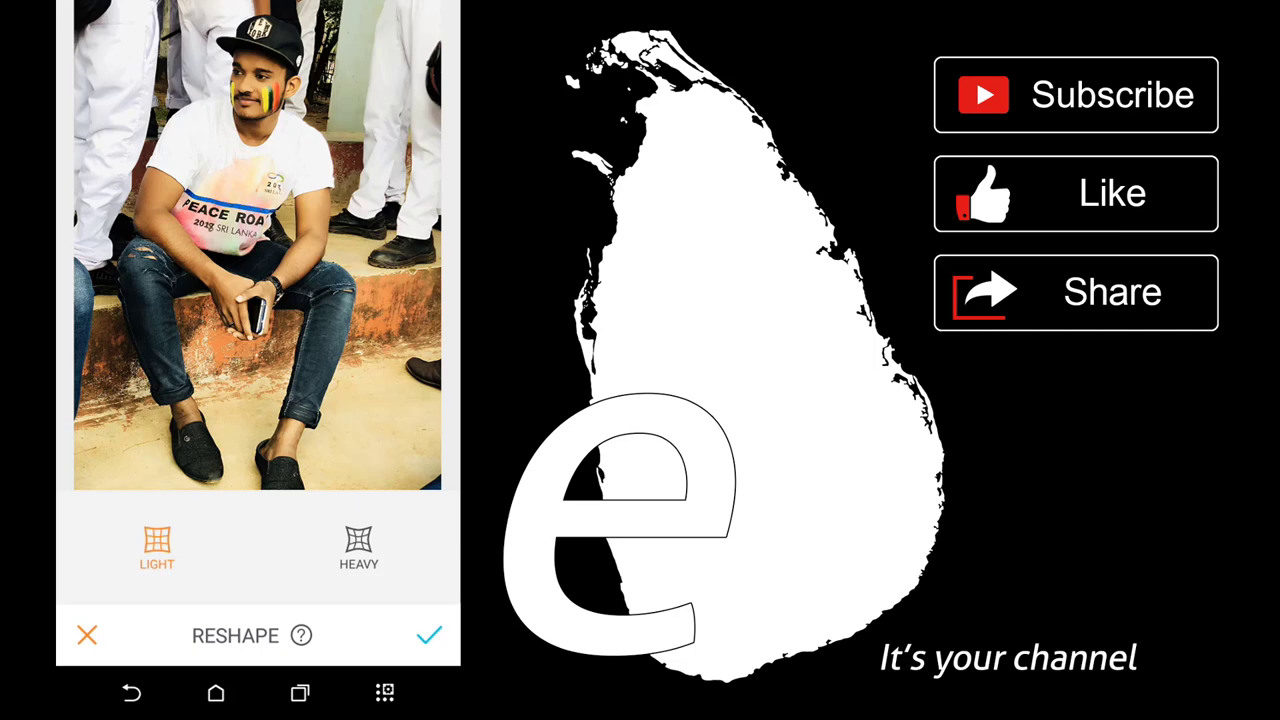
{"action": "mouse_move", "coordinate": [258, 291]}
{"action": "left_mouse_down"}
{"action": "mouse_move", "coordinate": [340, 300]}
{"action": "mouse_move", "coordinate": [365, 262]}
{"action": "left_mouse_up"}
{"action": "left_click", "coordinate": [245, 333]}
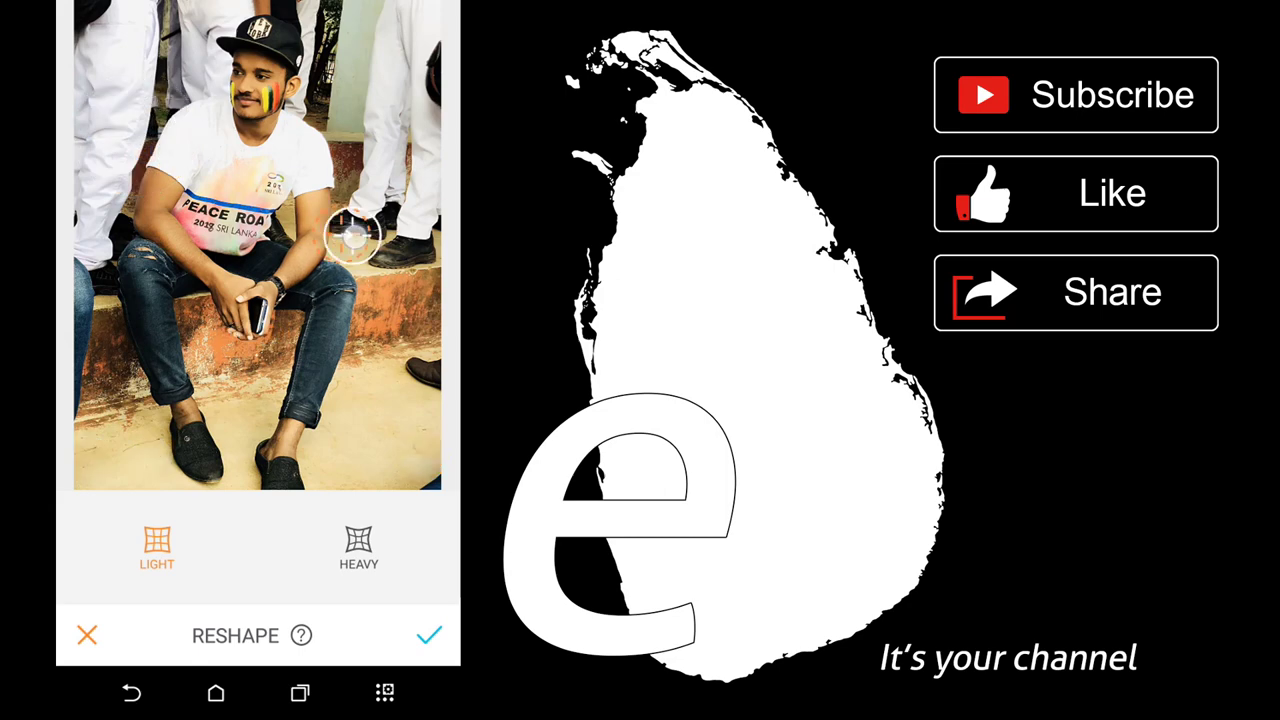
{"action": "left_click", "coordinate": [245, 333]}
{"action": "left_click_drag", "start_coordinate": [245, 333], "coordinate": [248, 330]}
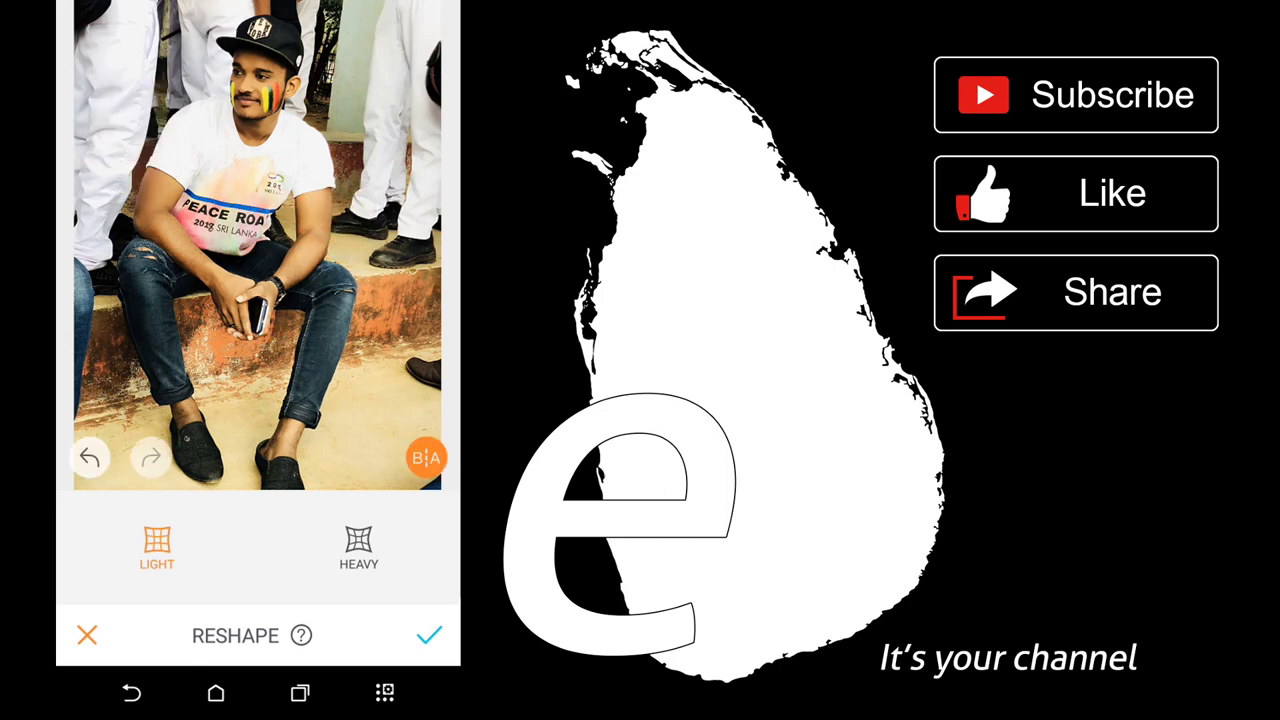
{"action": "left_click_drag", "start_coordinate": [355, 192], "coordinate": [336, 210]}
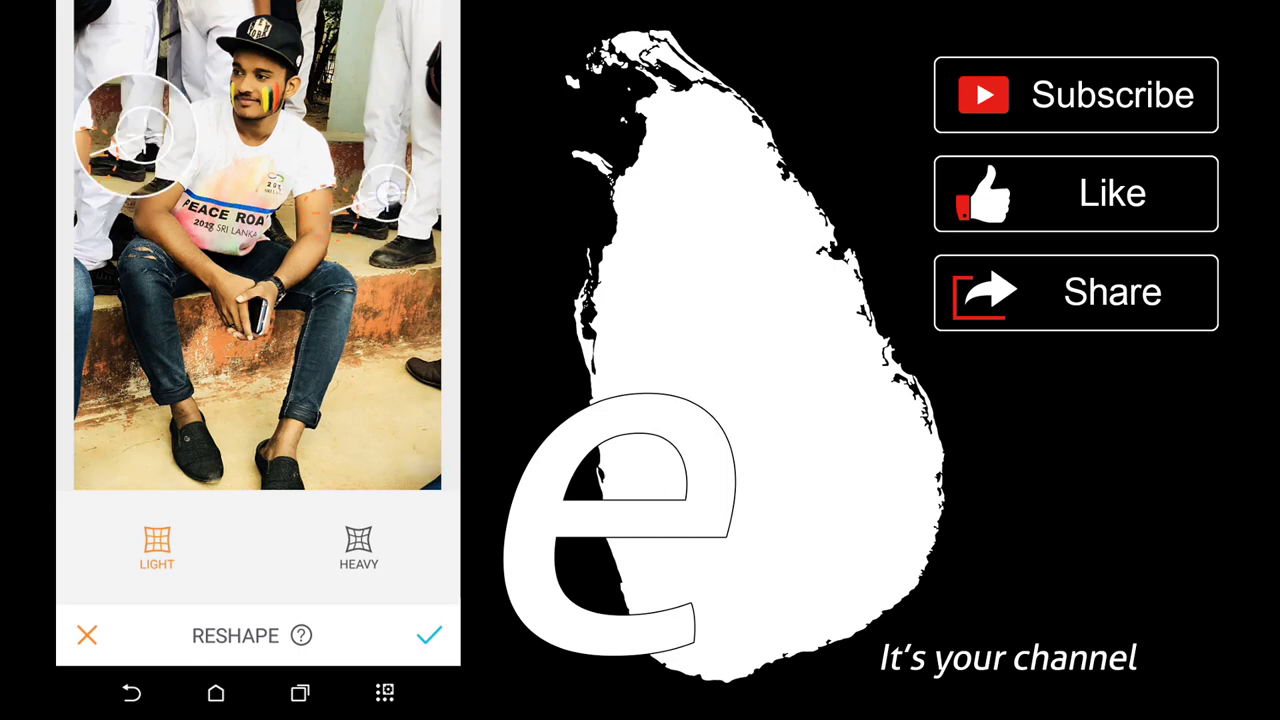
{"action": "left_click", "coordinate": [314, 223]}
{"action": "left_click", "coordinate": [249, 323]}
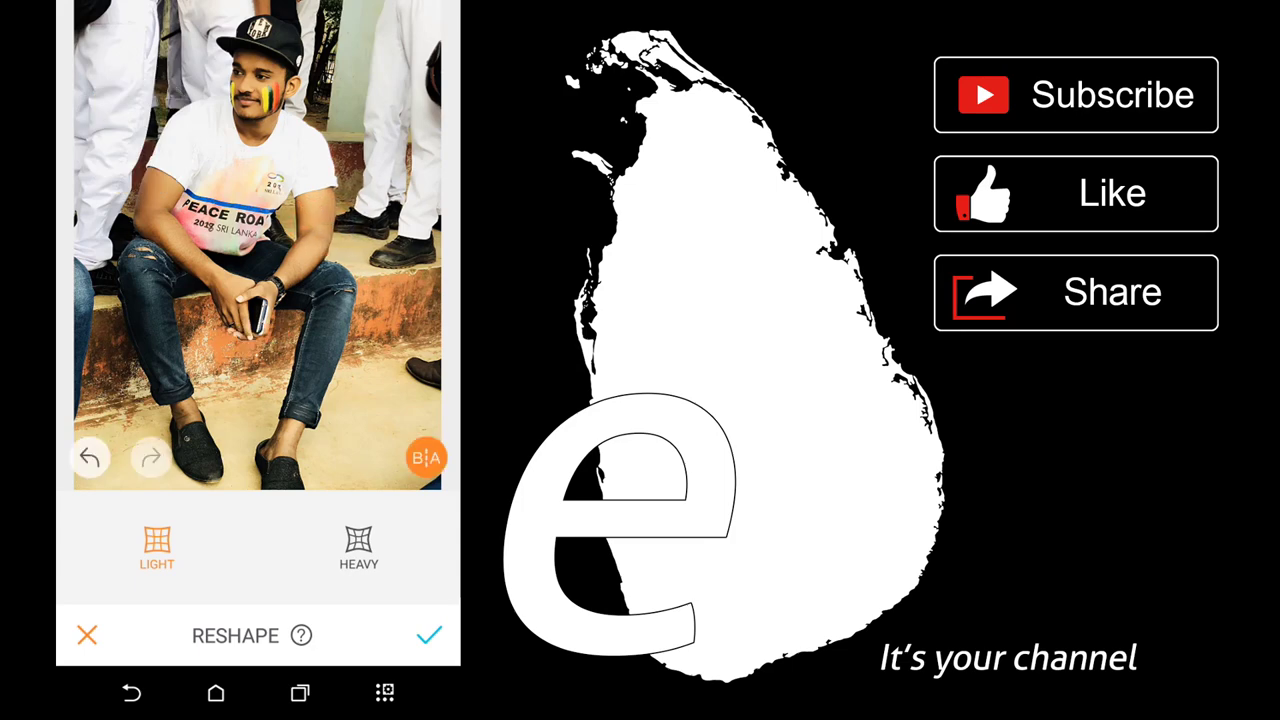
{"action": "left_click", "coordinate": [360, 247]}
{"action": "mouse_move", "coordinate": [355, 242]}
{"action": "left_mouse_down"}
{"action": "mouse_move", "coordinate": [330, 262]}
{"action": "mouse_move", "coordinate": [367, 268]}
{"action": "left_mouse_up"}
Add further reshape touches on the hand, thigh and both arms, then apply
{"action": "left_click", "coordinate": [249, 323]}
{"action": "left_click", "coordinate": [297, 286]}
{"action": "left_click", "coordinate": [251, 323]}
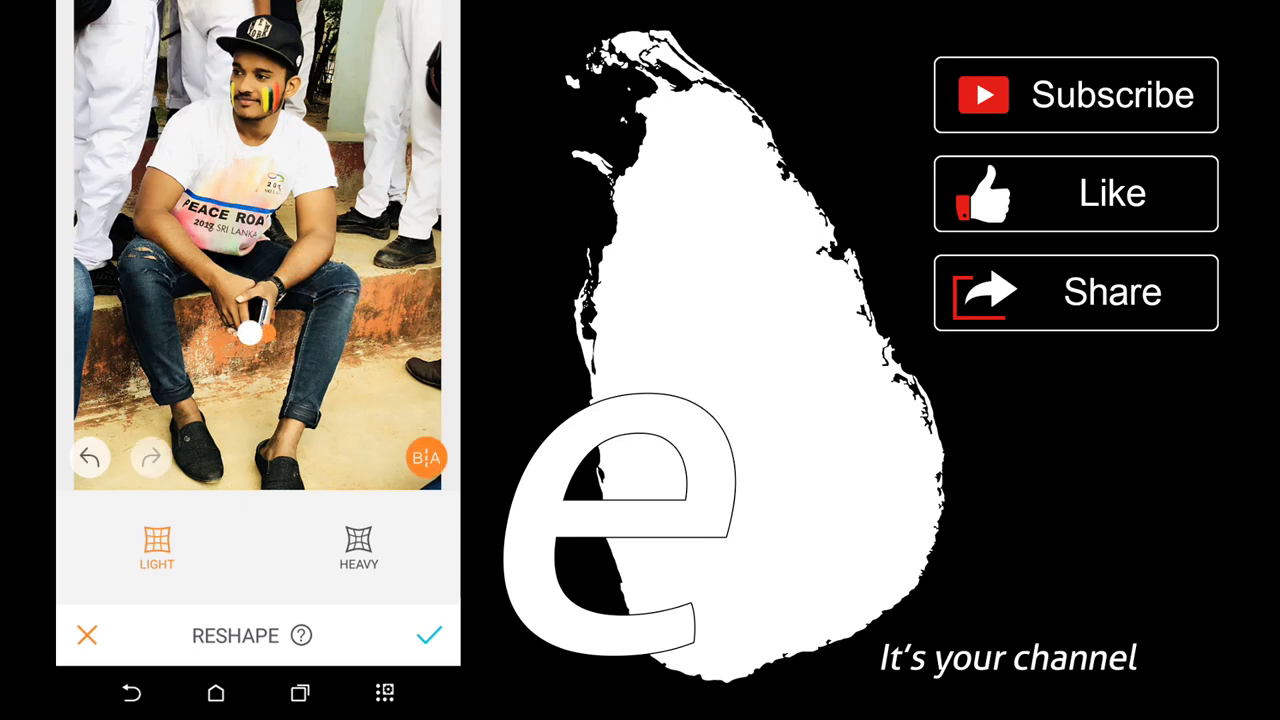
{"action": "left_click_drag", "start_coordinate": [290, 300], "coordinate": [367, 310]}
{"action": "left_click", "coordinate": [343, 317]}
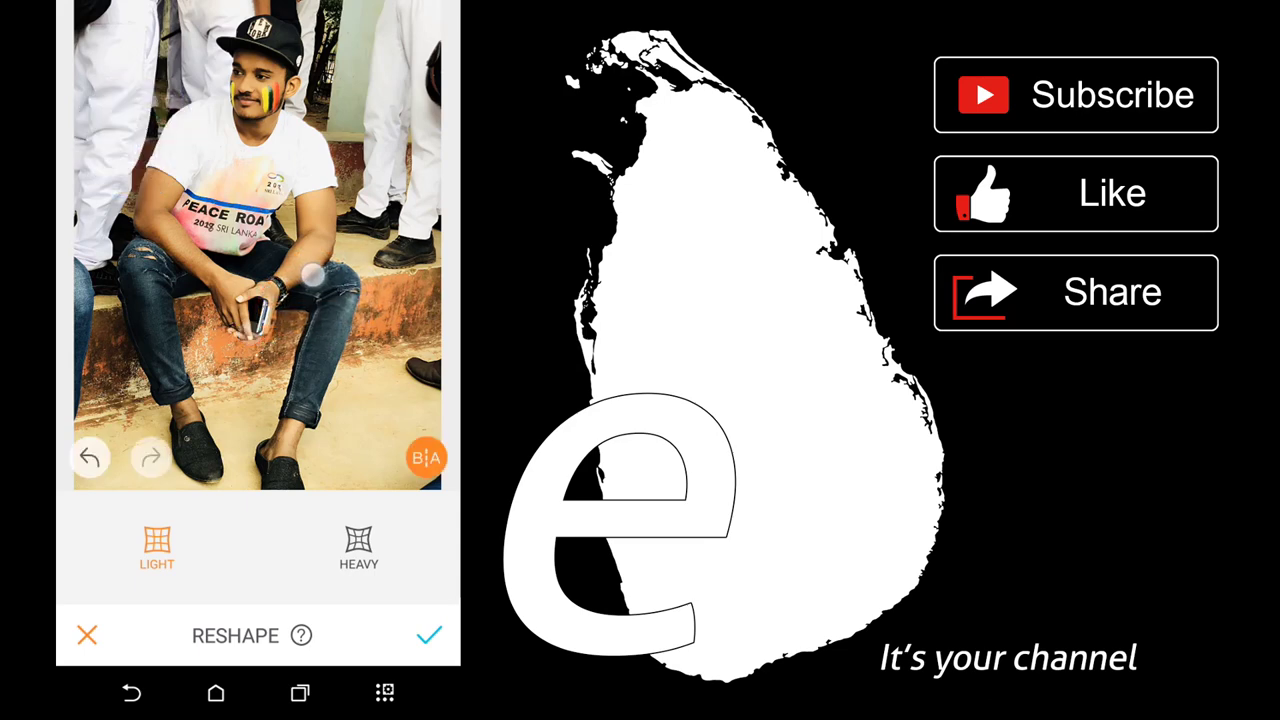
{"action": "left_click", "coordinate": [251, 323]}
{"action": "mouse_move", "coordinate": [375, 230]}
{"action": "left_mouse_down"}
{"action": "mouse_move", "coordinate": [366, 214]}
{"action": "mouse_move", "coordinate": [340, 218]}
{"action": "left_mouse_up"}
{"action": "left_click", "coordinate": [251, 329]}
{"action": "left_click", "coordinate": [140, 190]}
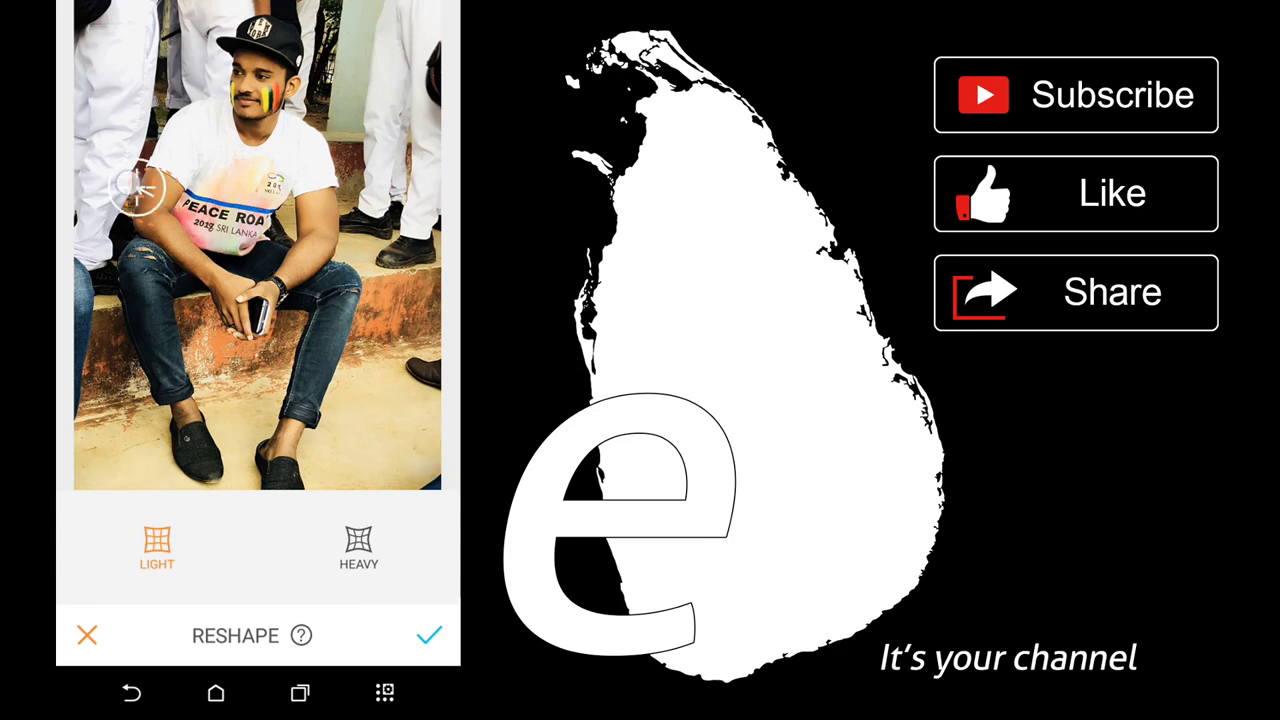
{"action": "left_click_drag", "start_coordinate": [180, 165], "coordinate": [163, 188]}
{"action": "left_click", "coordinate": [428, 635]}
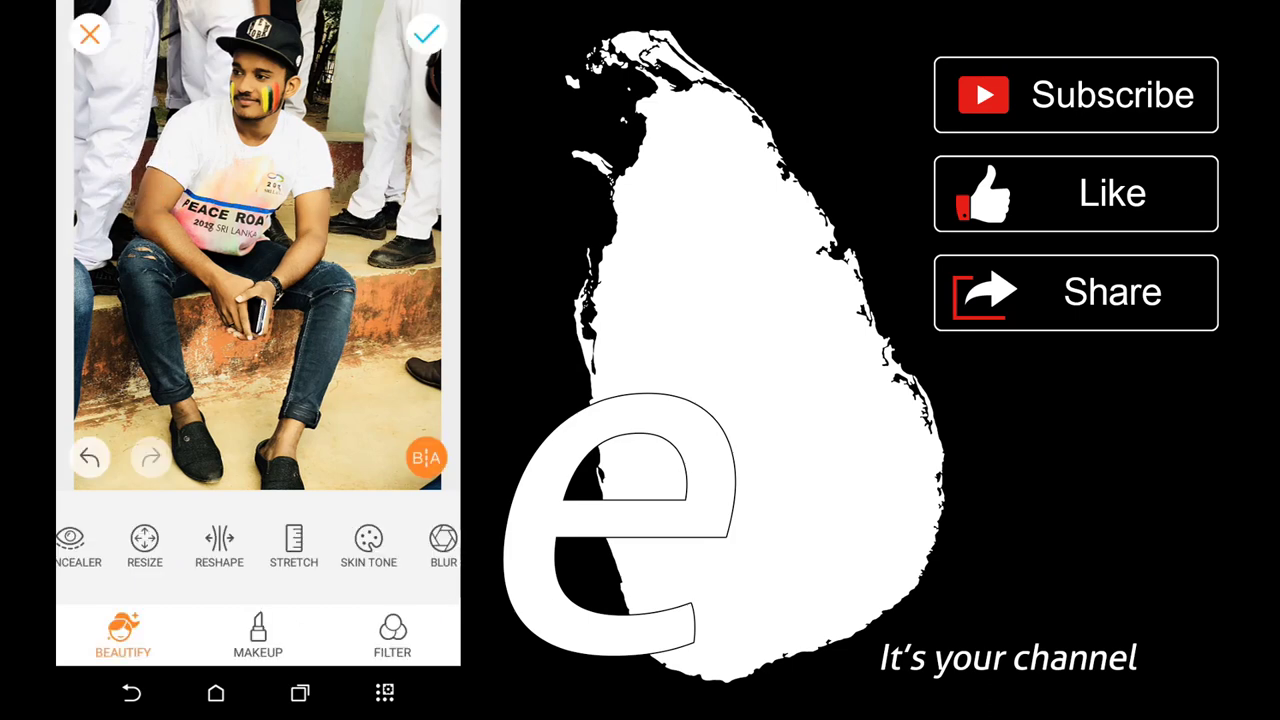
{"action": "left_click", "coordinate": [293, 545]}
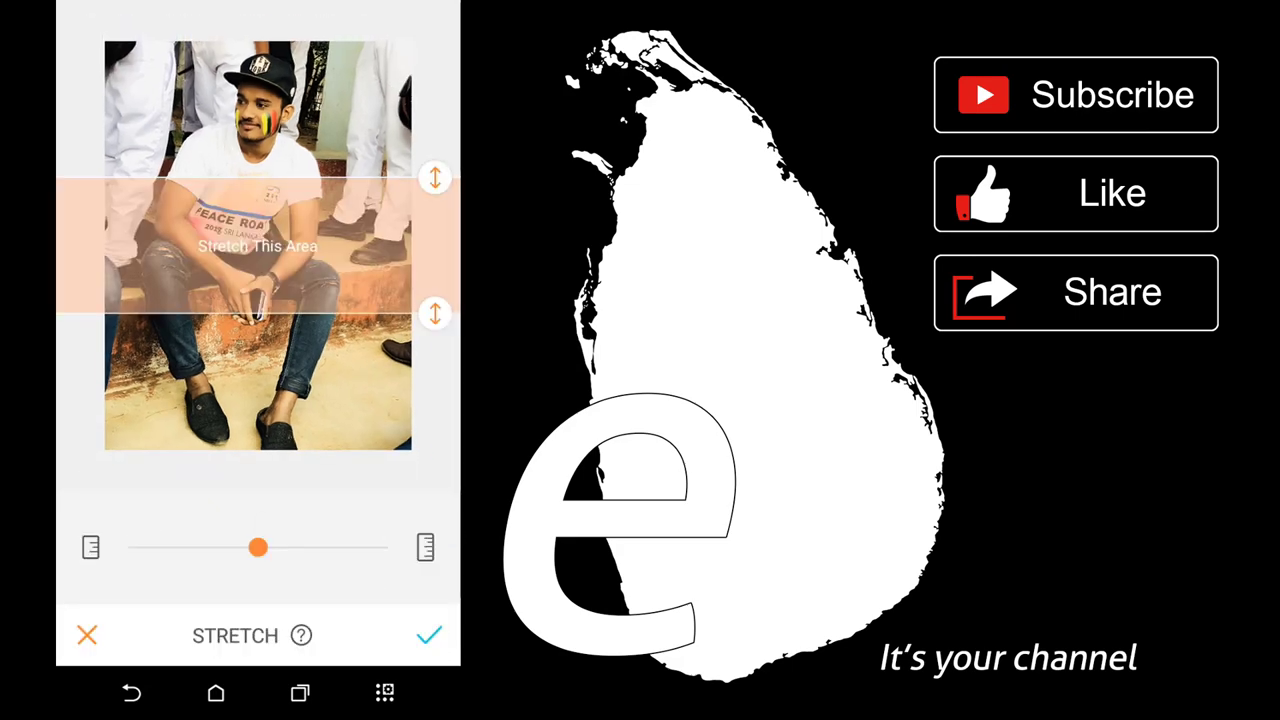
{"action": "left_click_drag", "start_coordinate": [435, 178], "coordinate": [435, 411]}
{"action": "left_click_drag", "start_coordinate": [435, 313], "coordinate": [435, 251]}
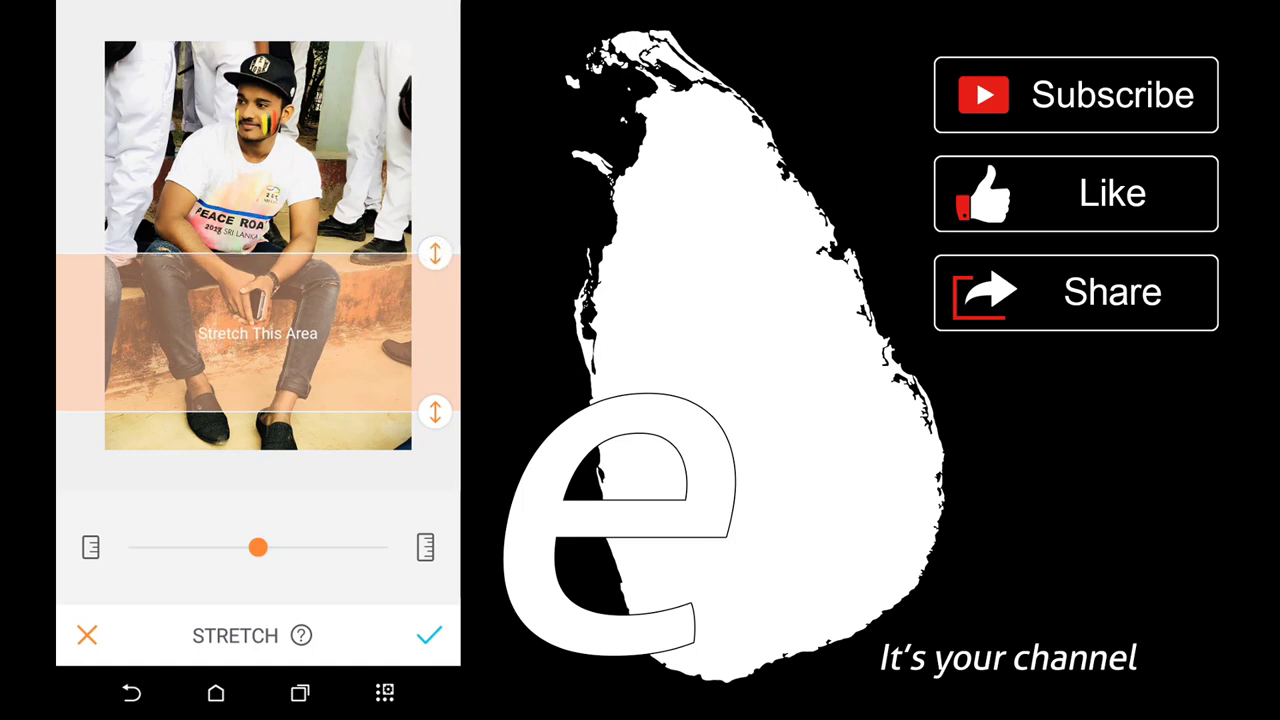
{"action": "left_click_drag", "start_coordinate": [435, 411], "coordinate": [435, 359]}
{"action": "left_click_drag", "start_coordinate": [433, 277], "coordinate": [435, 271]}
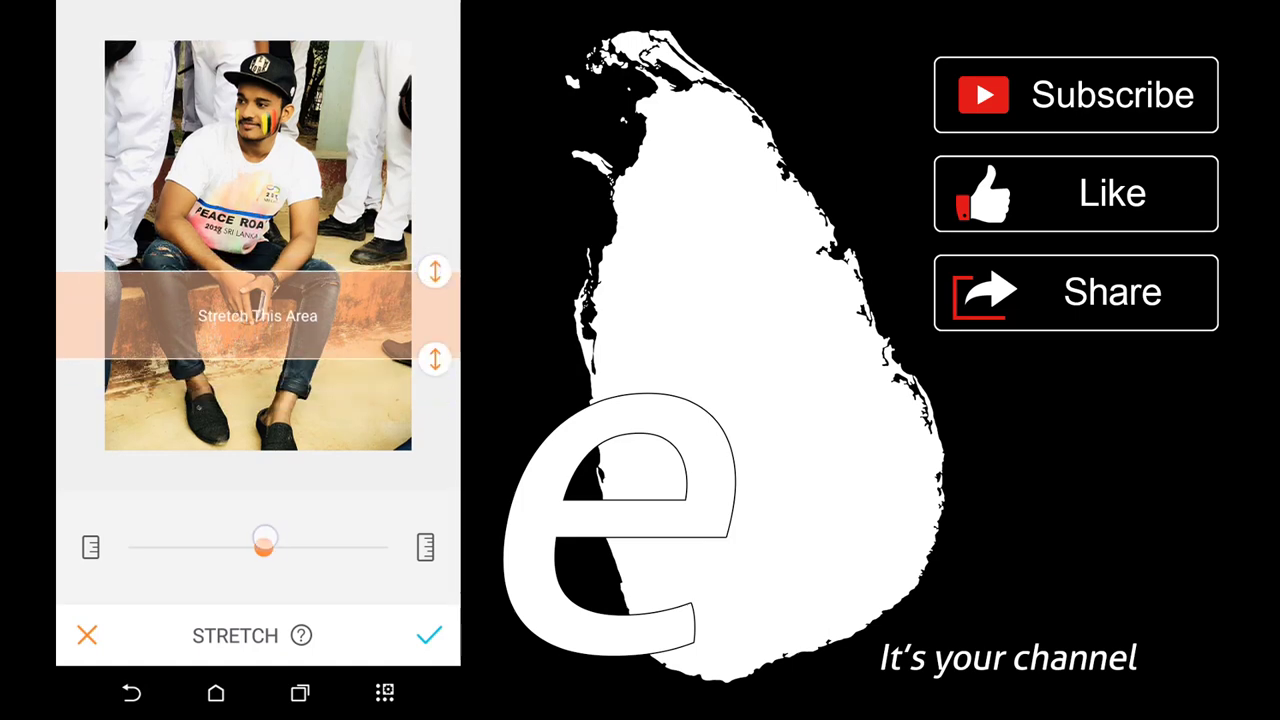
{"action": "mouse_move", "coordinate": [258, 547]}
{"action": "left_mouse_down"}
{"action": "mouse_move", "coordinate": [351, 547]}
{"action": "mouse_move", "coordinate": [129, 547]}
{"action": "mouse_move", "coordinate": [355, 545]}
{"action": "mouse_move", "coordinate": [279, 547]}
{"action": "left_mouse_up"}
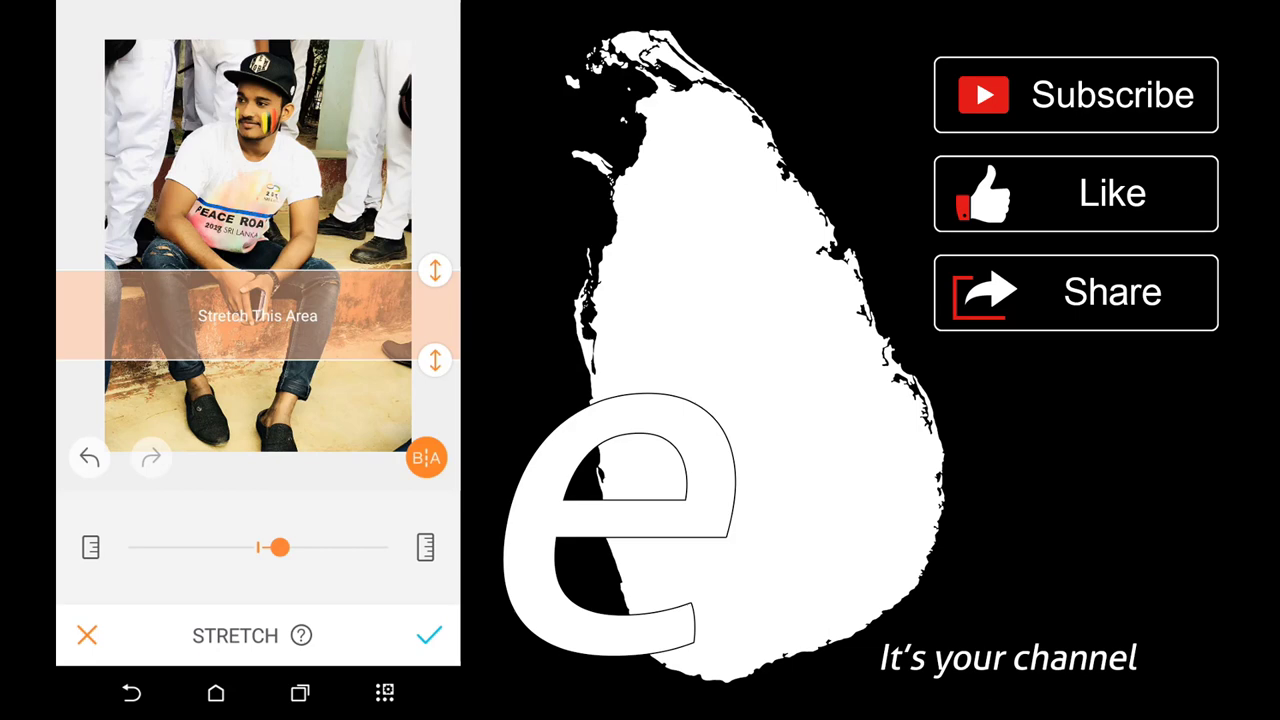
{"action": "left_click", "coordinate": [87, 635]}
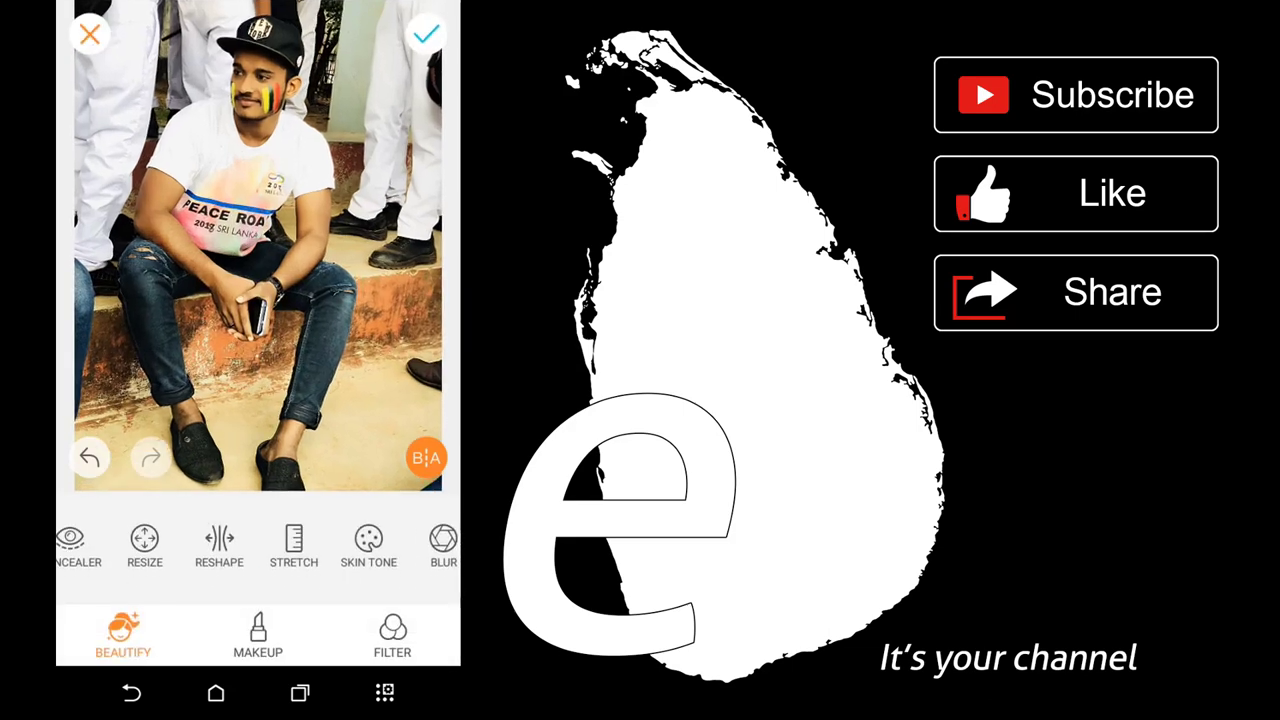
{"action": "left_click_drag", "start_coordinate": [284, 531], "coordinate": [250, 531]}
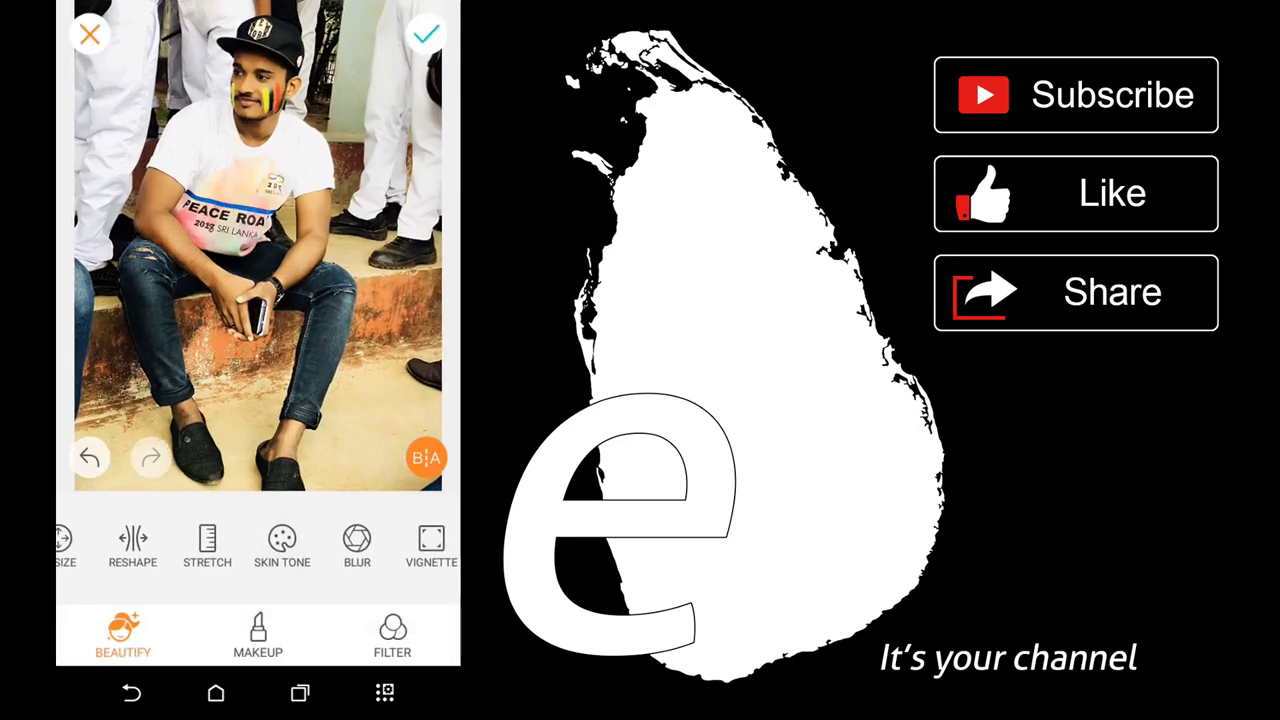
{"action": "left_click", "coordinate": [282, 540]}
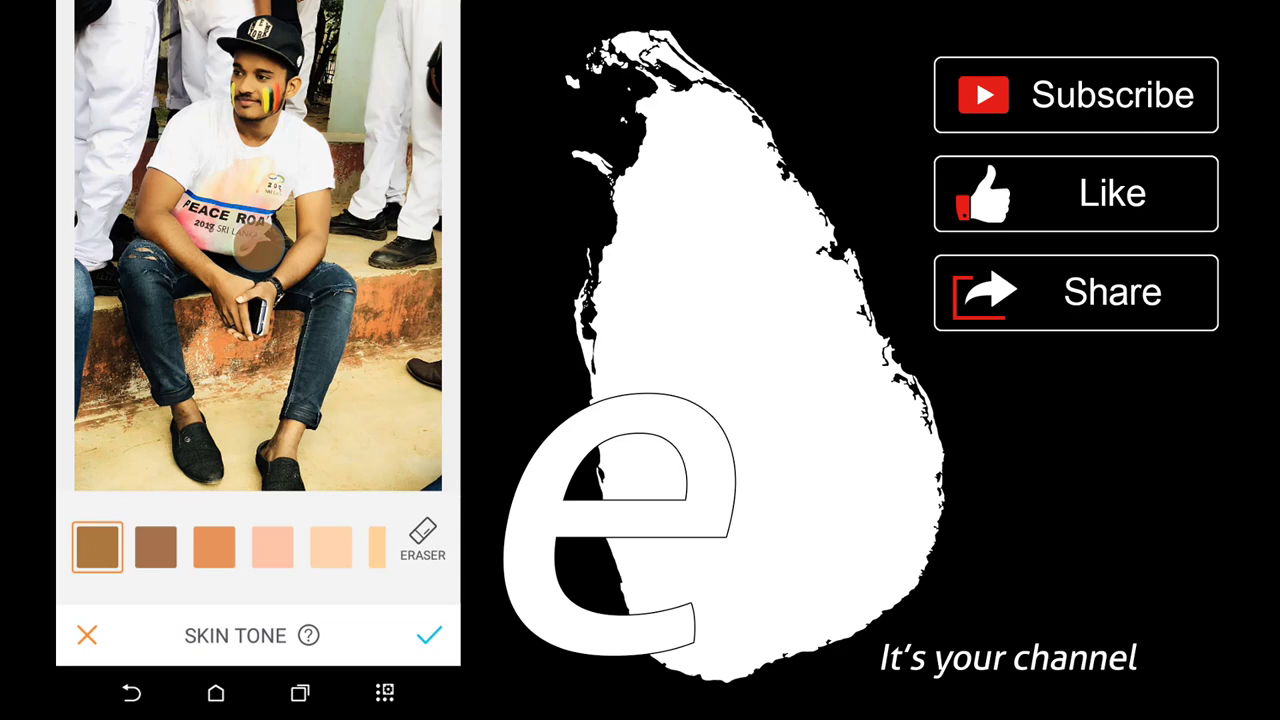
{"action": "left_click", "coordinate": [331, 547]}
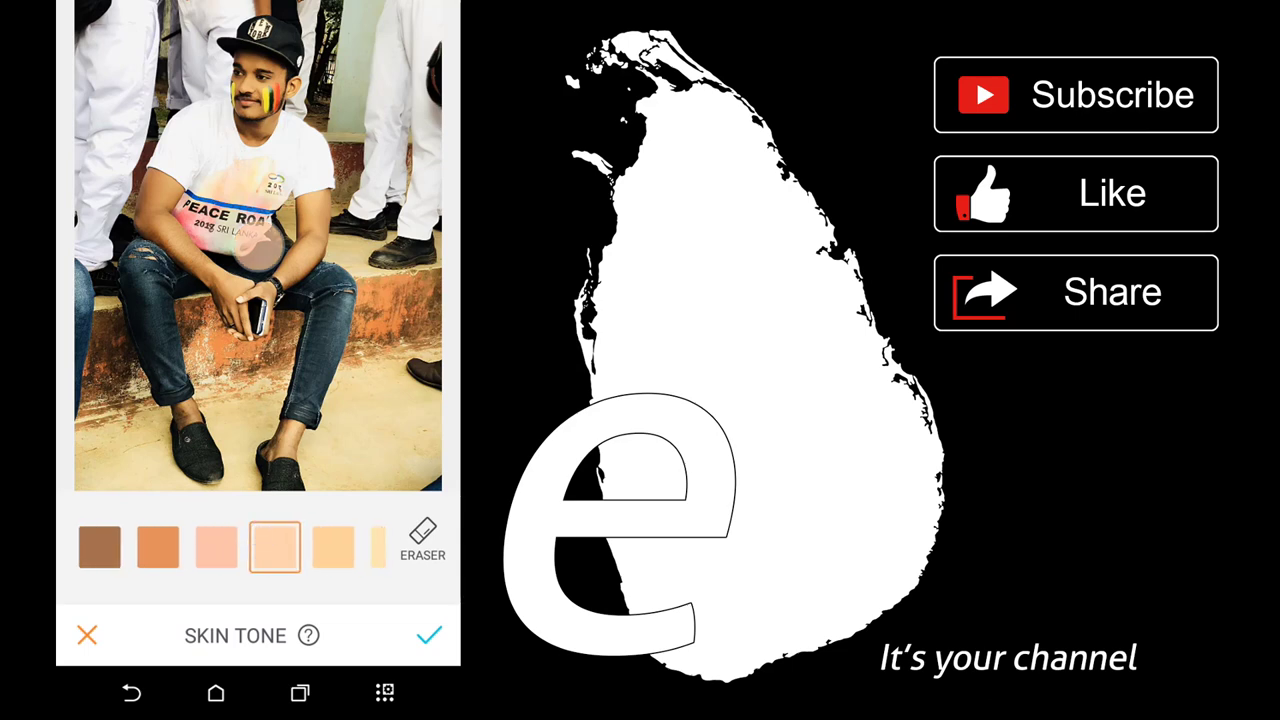
{"action": "left_click", "coordinate": [158, 547]}
{"action": "left_click", "coordinate": [216, 550]}
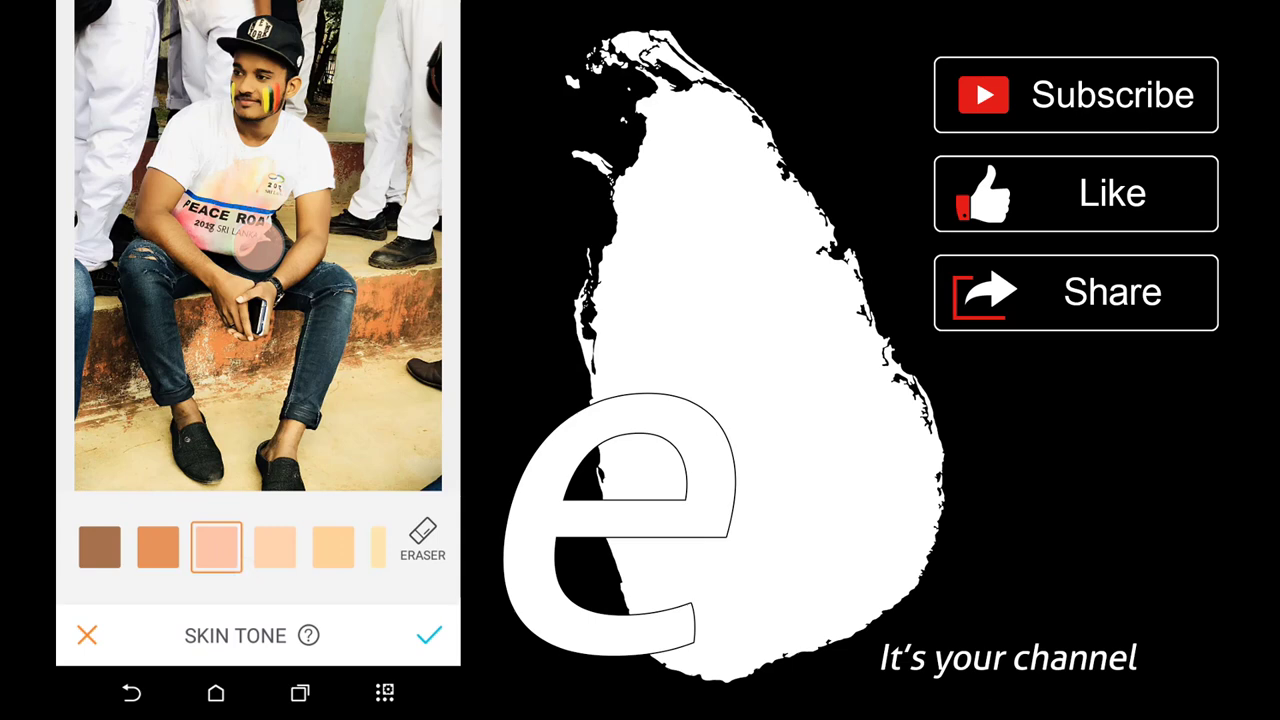
{"action": "left_click", "coordinate": [429, 635]}
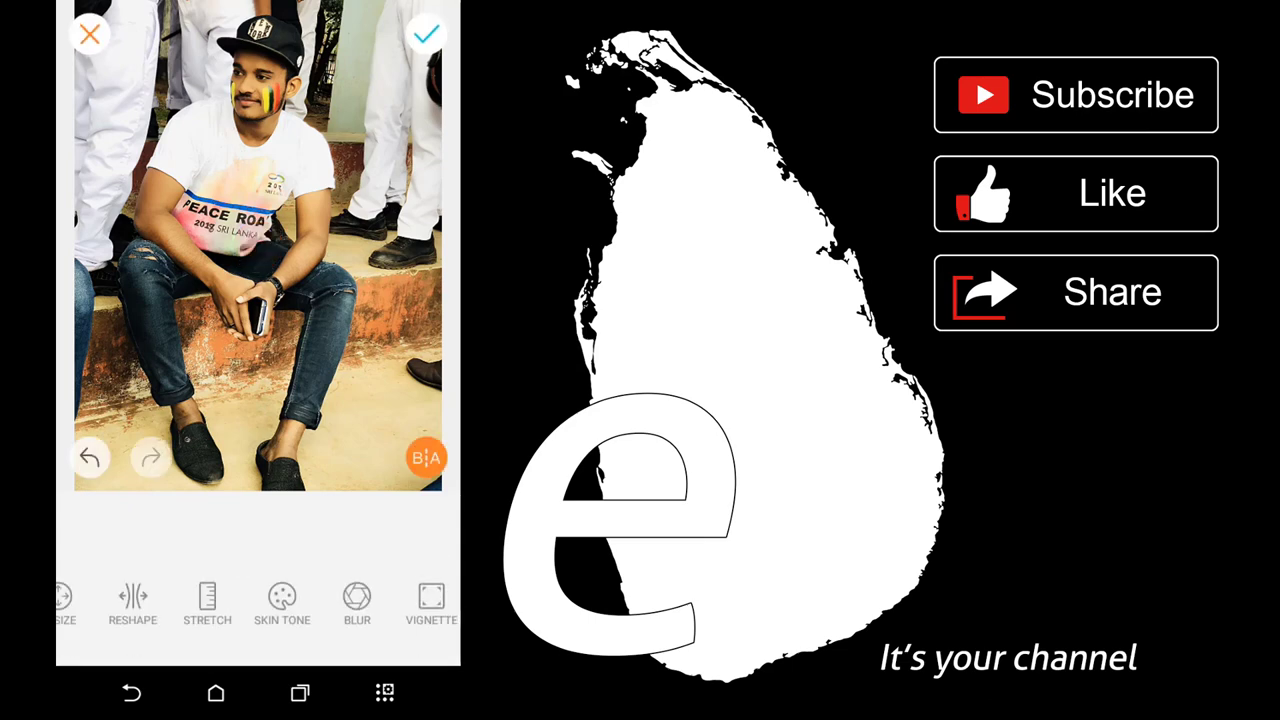
{"action": "left_click_drag", "start_coordinate": [340, 545], "coordinate": [272, 545]}
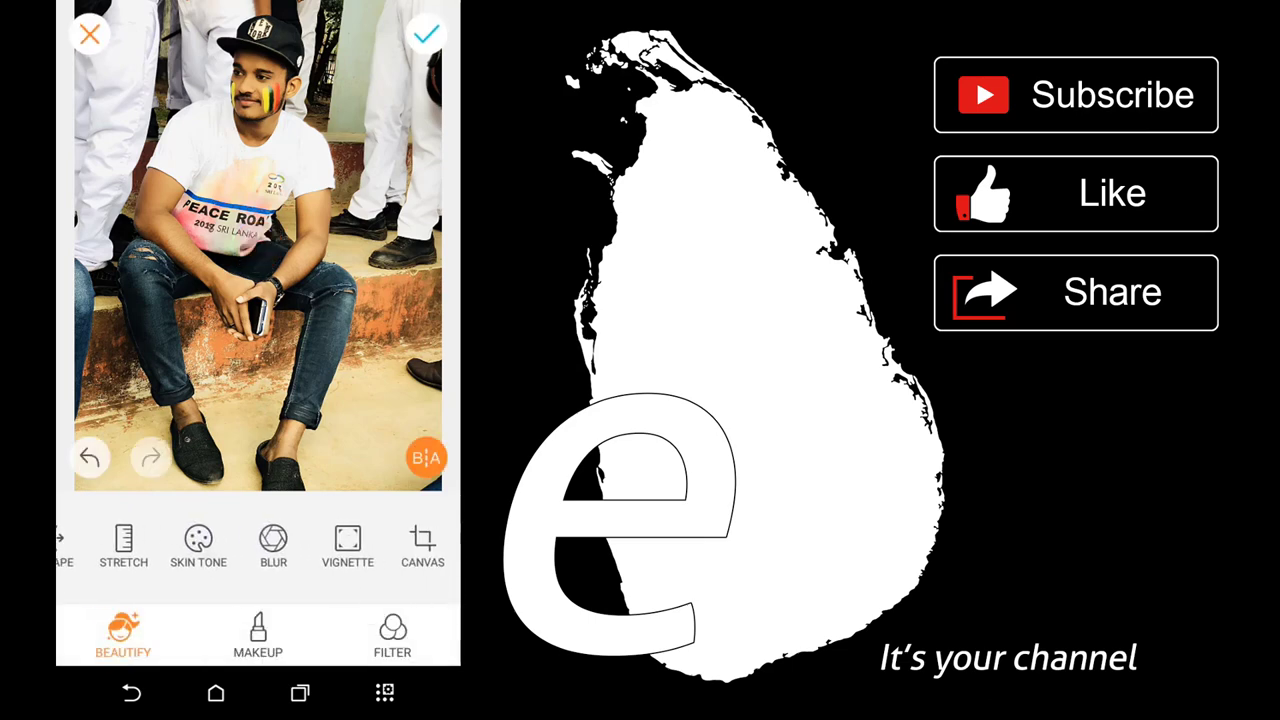
Blur the right-side figure, erase the over-blurred patch, and apply the blur
{"action": "left_click", "coordinate": [273, 545]}
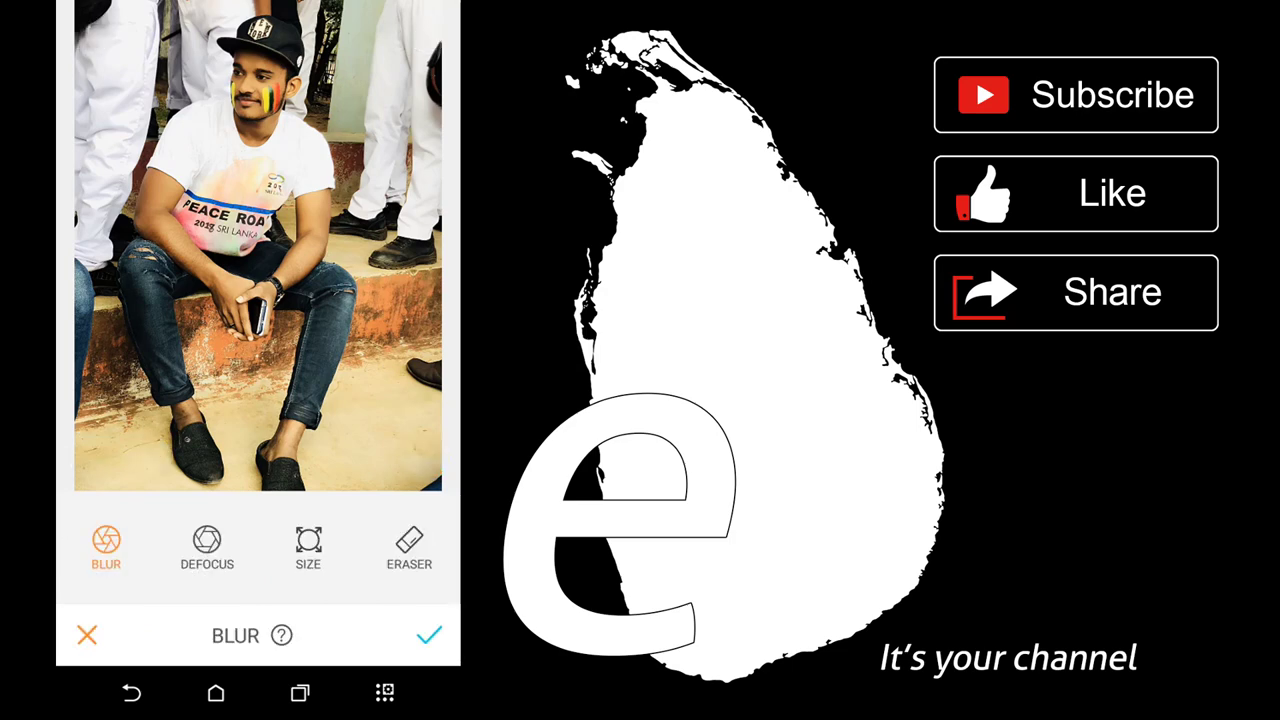
{"action": "left_click_drag", "start_coordinate": [425, 60], "coordinate": [387, 110]}
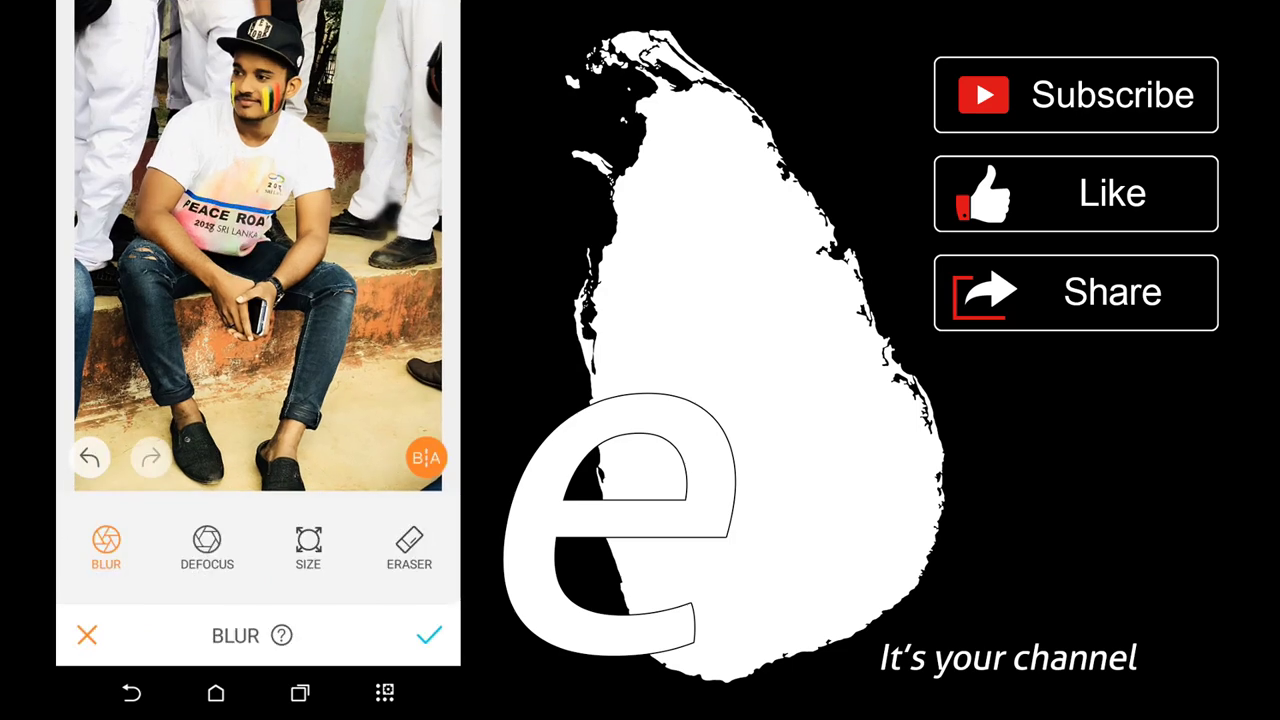
{"action": "left_click_drag", "start_coordinate": [259, 246], "coordinate": [408, 245]}
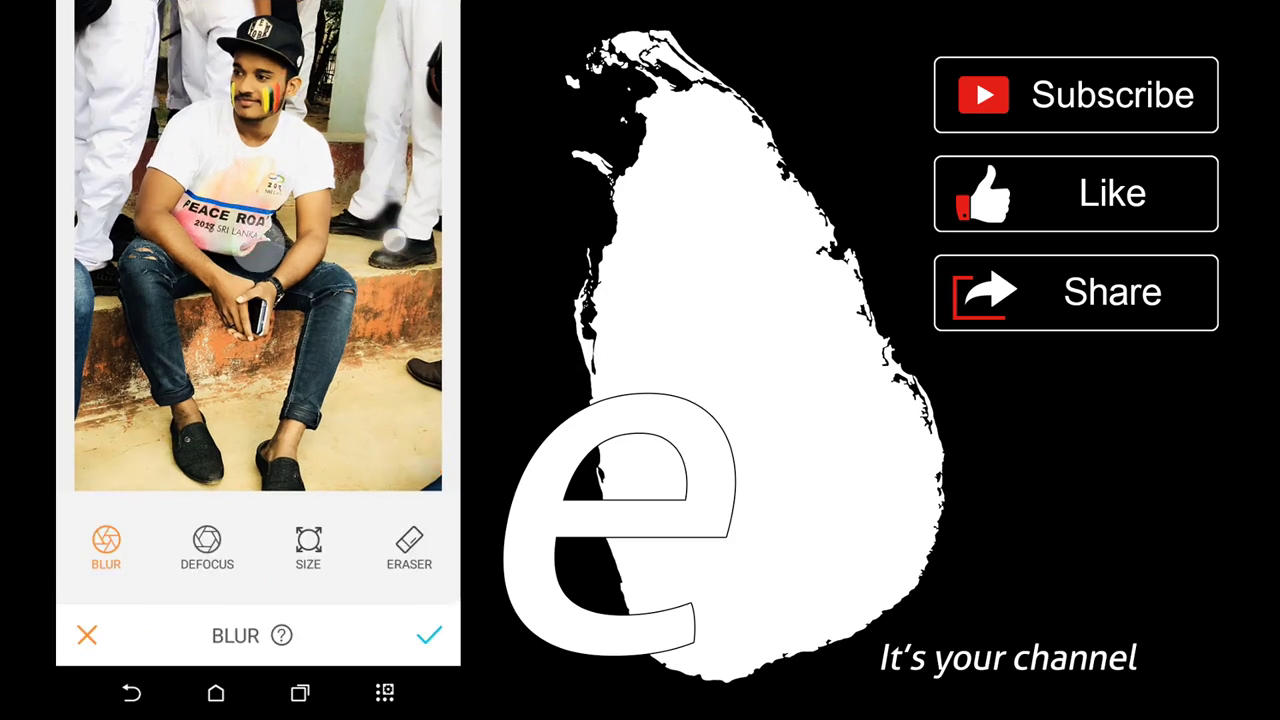
{"action": "left_click", "coordinate": [409, 545]}
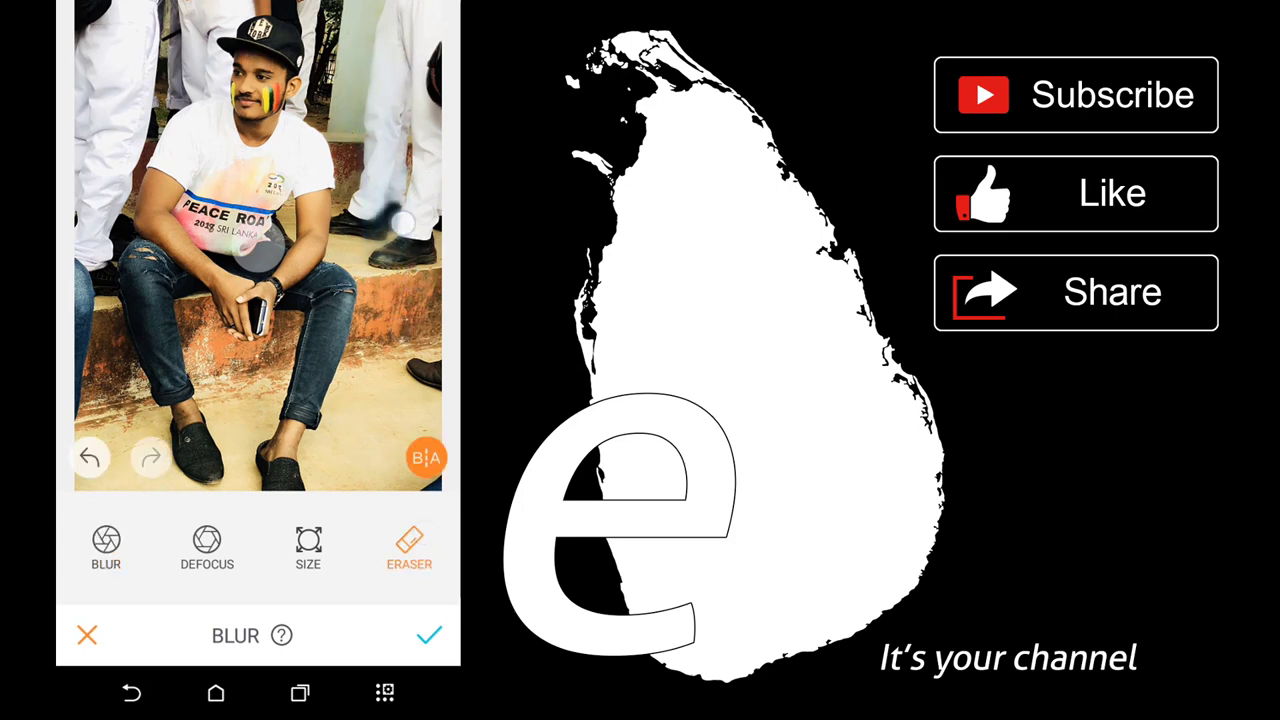
{"action": "left_click_drag", "start_coordinate": [259, 246], "coordinate": [414, 83]}
{"action": "left_click", "coordinate": [428, 635]}
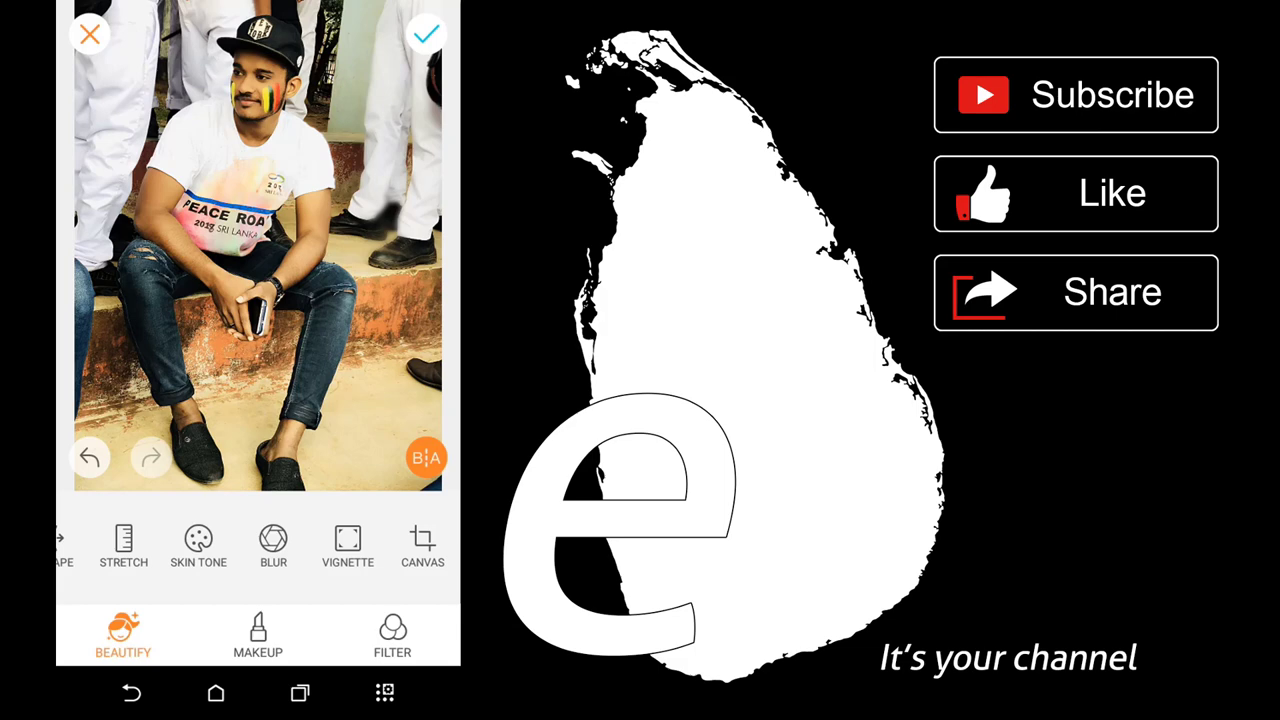
Back out of Canvas, then push the Vignette strength slider fully to the right
{"action": "left_click", "coordinate": [422, 545]}
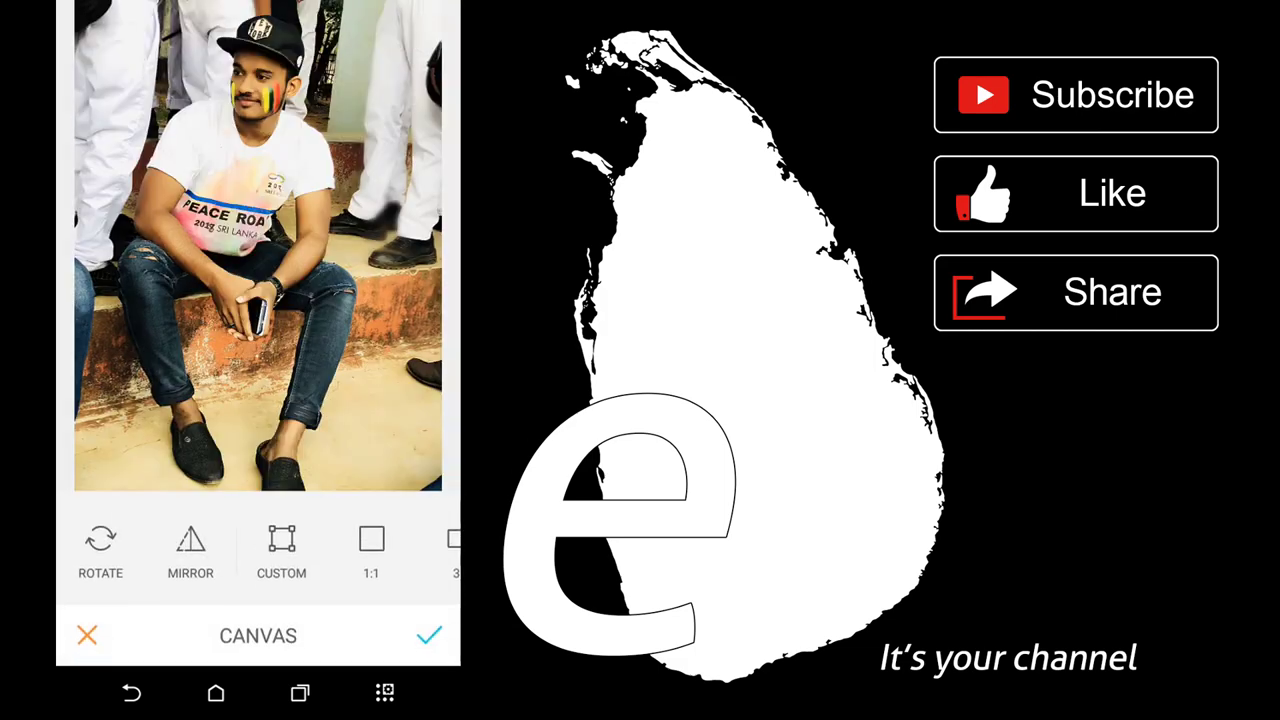
{"action": "left_click", "coordinate": [87, 635]}
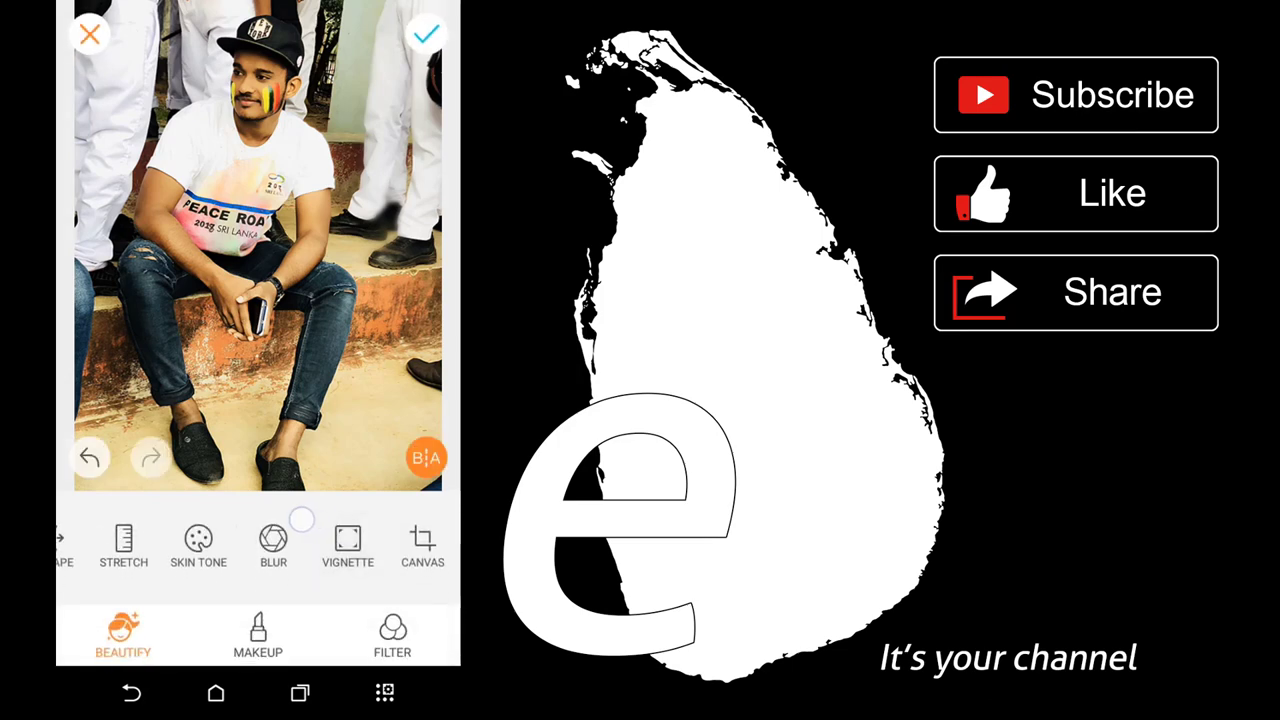
{"action": "left_click", "coordinate": [347, 545]}
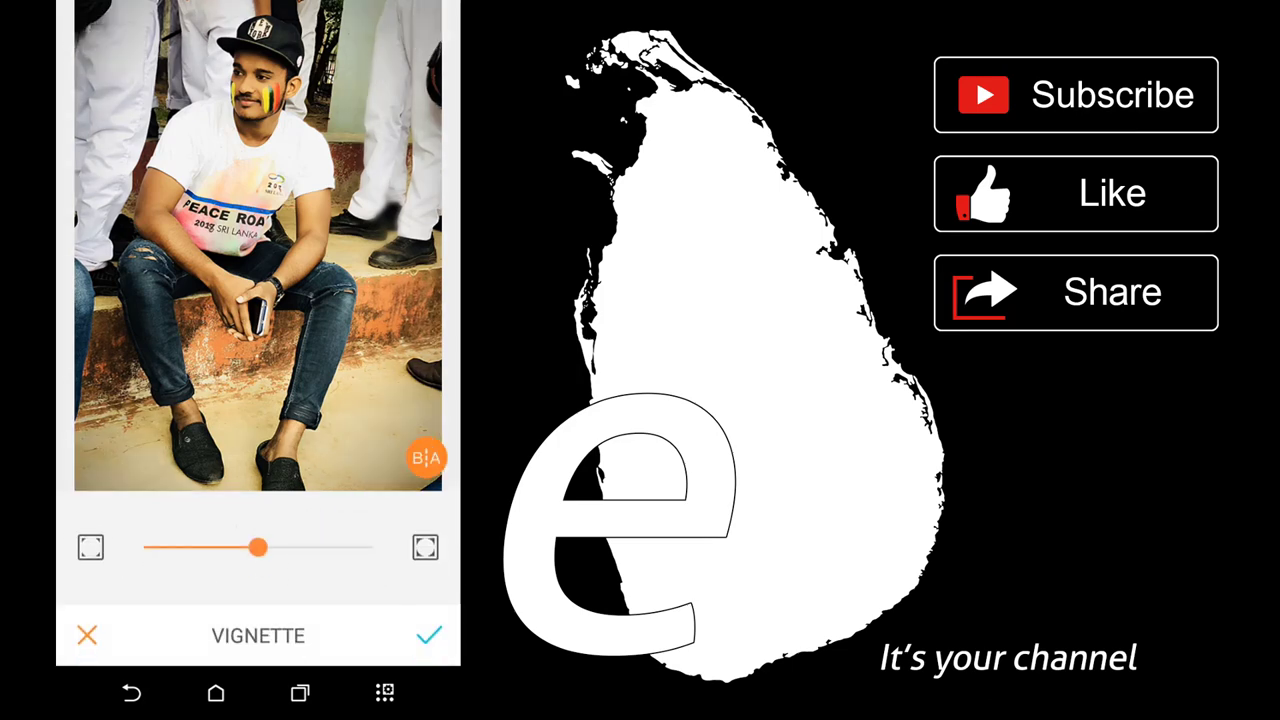
{"action": "left_click_drag", "start_coordinate": [258, 547], "coordinate": [362, 547]}
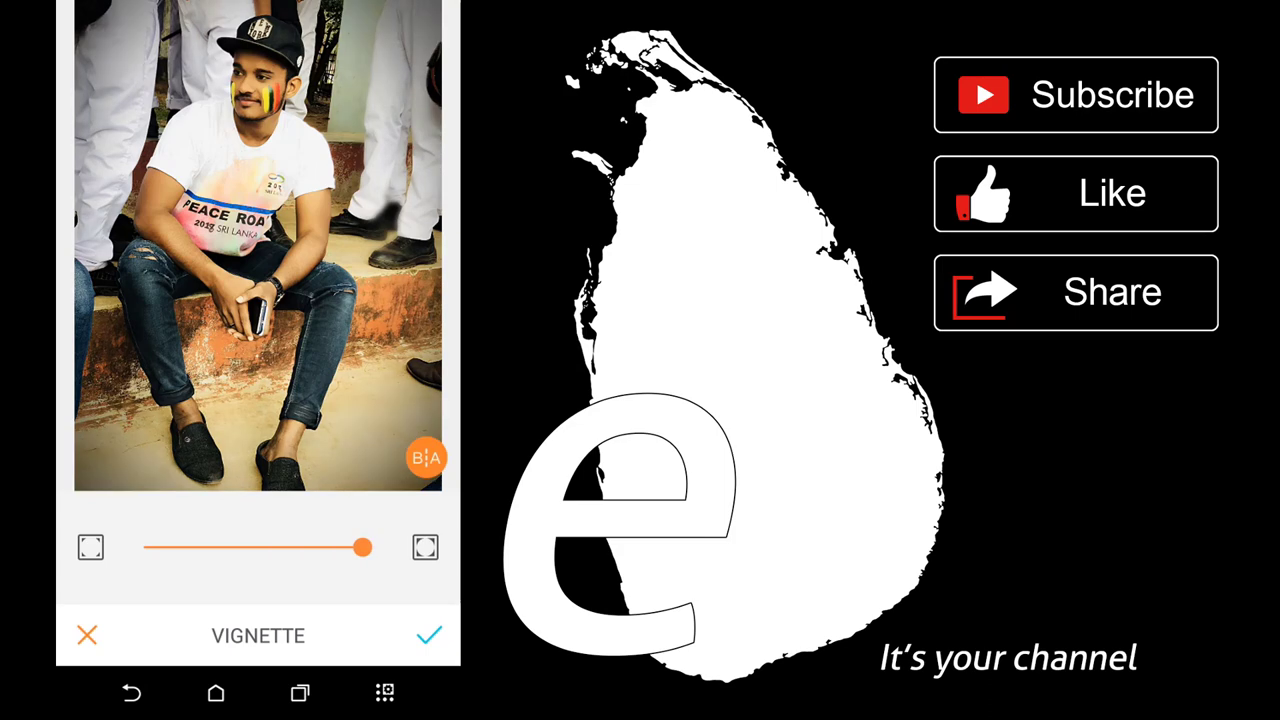
{"action": "left_click_drag", "start_coordinate": [85, 383], "coordinate": [423, 233]}
{"action": "left_click_drag", "start_coordinate": [328, 32], "coordinate": [222, 438]}
{"action": "mouse_move", "coordinate": [362, 547]}
{"action": "left_mouse_down"}
{"action": "mouse_move", "coordinate": [151, 547]}
{"action": "mouse_move", "coordinate": [374, 547]}
{"action": "left_mouse_up"}
Keep the vignette, mirror the photo twice in Canvas, pick Custom crop and confirm
{"action": "left_click", "coordinate": [429, 635]}
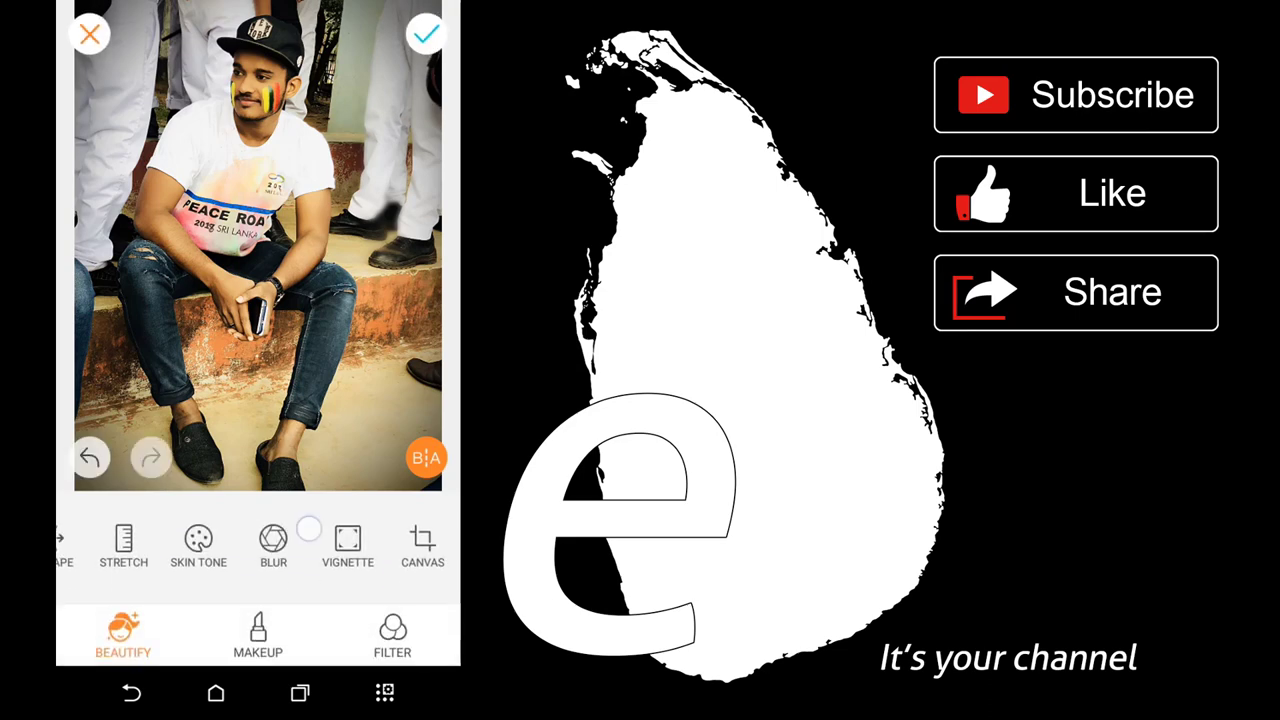
{"action": "left_click", "coordinate": [350, 545]}
{"action": "left_click", "coordinate": [422, 545]}
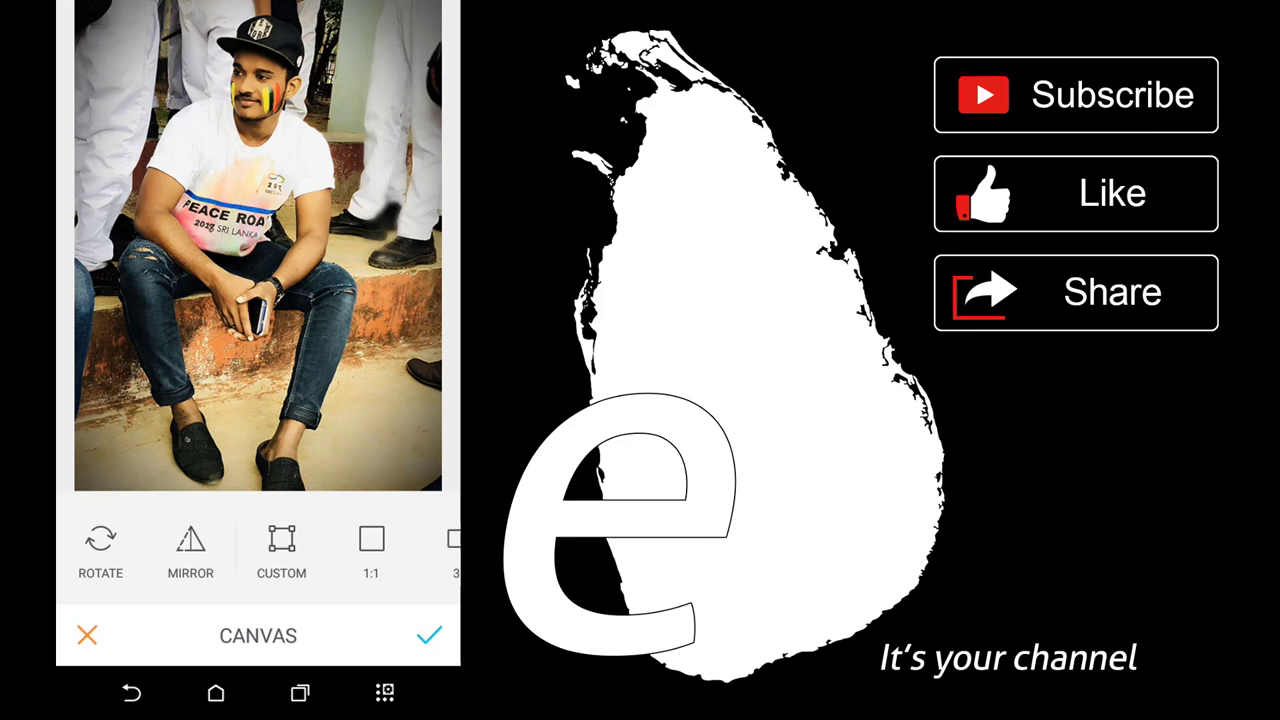
{"action": "left_click", "coordinate": [190, 550]}
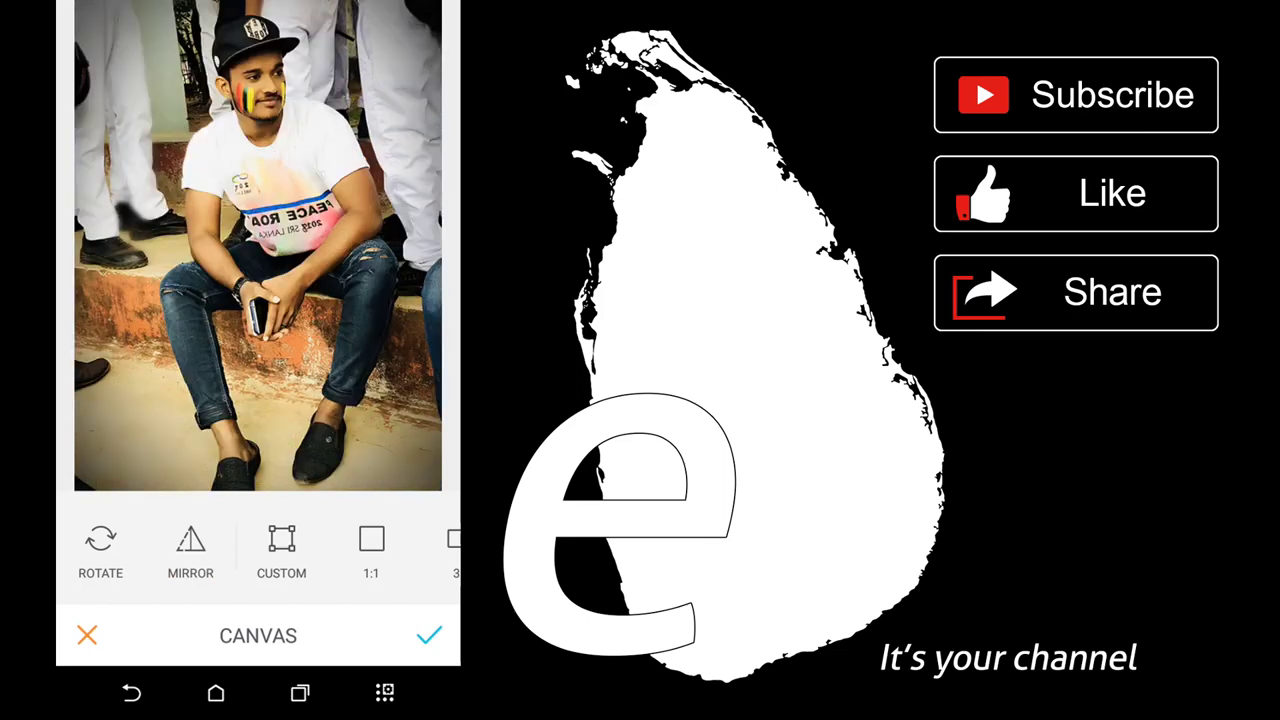
{"action": "left_click", "coordinate": [190, 550]}
{"action": "left_click", "coordinate": [281, 550]}
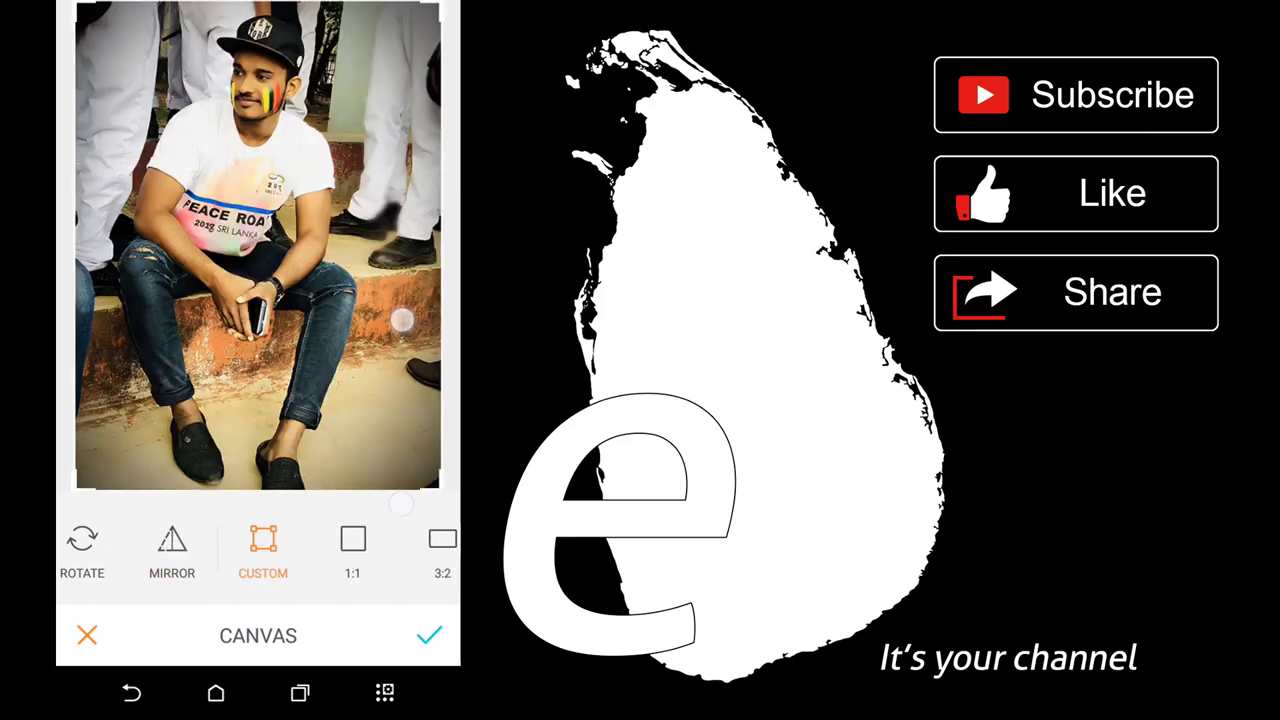
{"action": "left_click", "coordinate": [429, 635]}
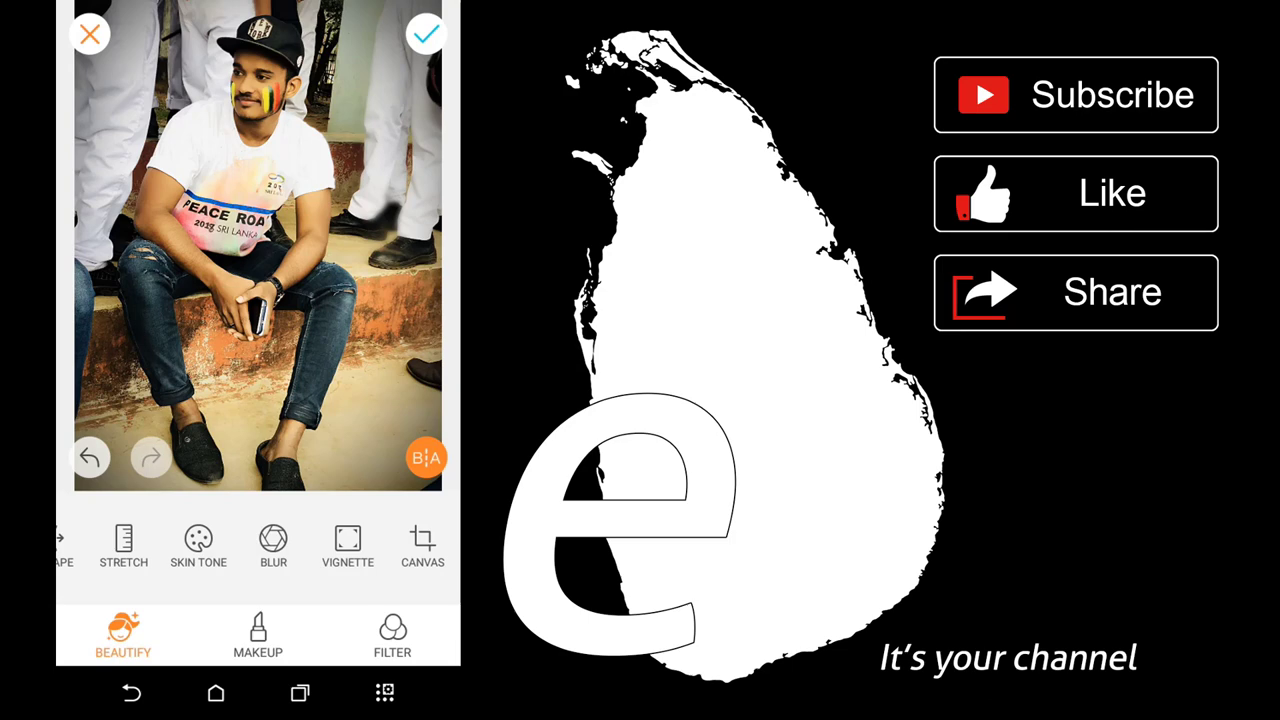
Preview the Subtle auto beauty preset, then apply and confirm the Modern preset
{"action": "left_click", "coordinate": [258, 635]}
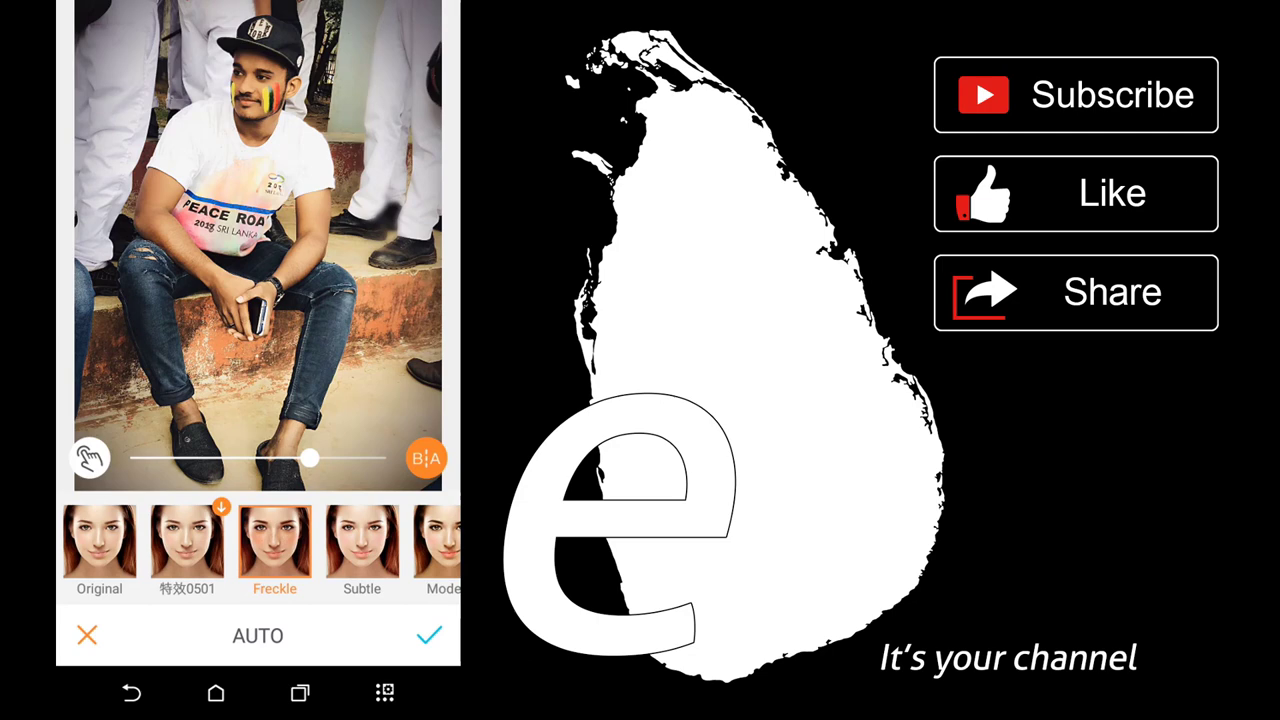
{"action": "left_click", "coordinate": [362, 545]}
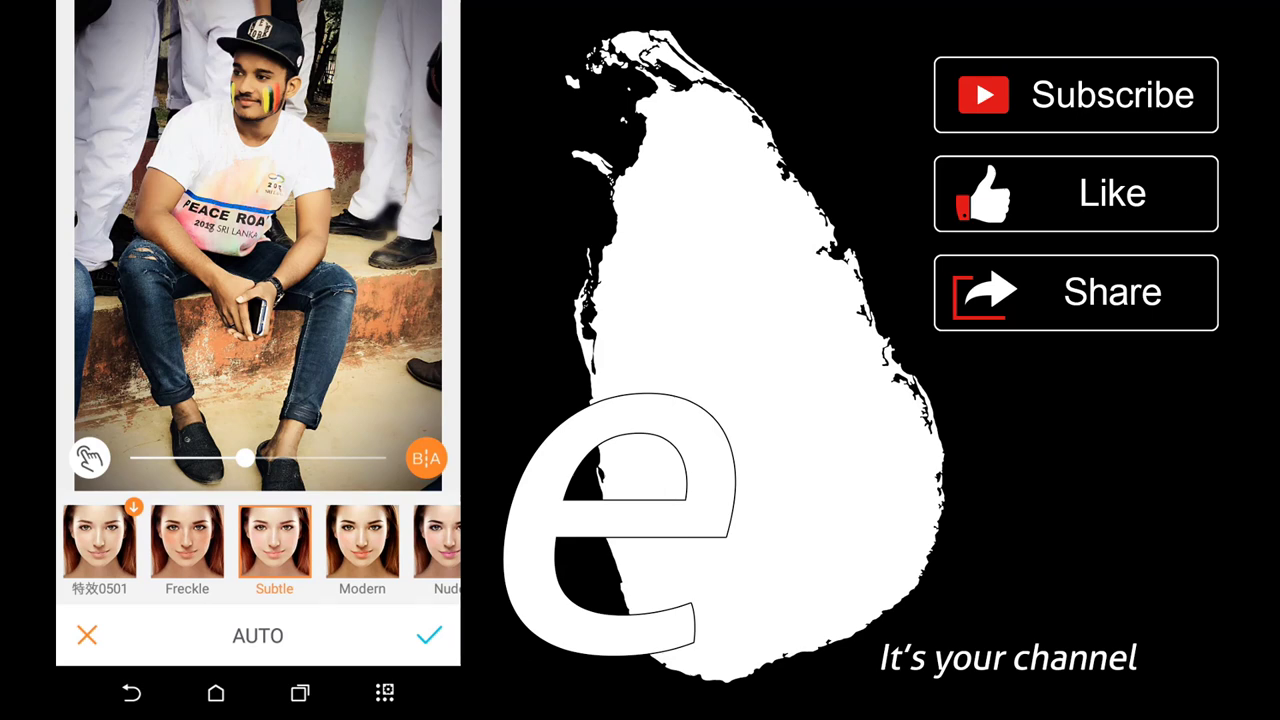
{"action": "left_click", "coordinate": [362, 545]}
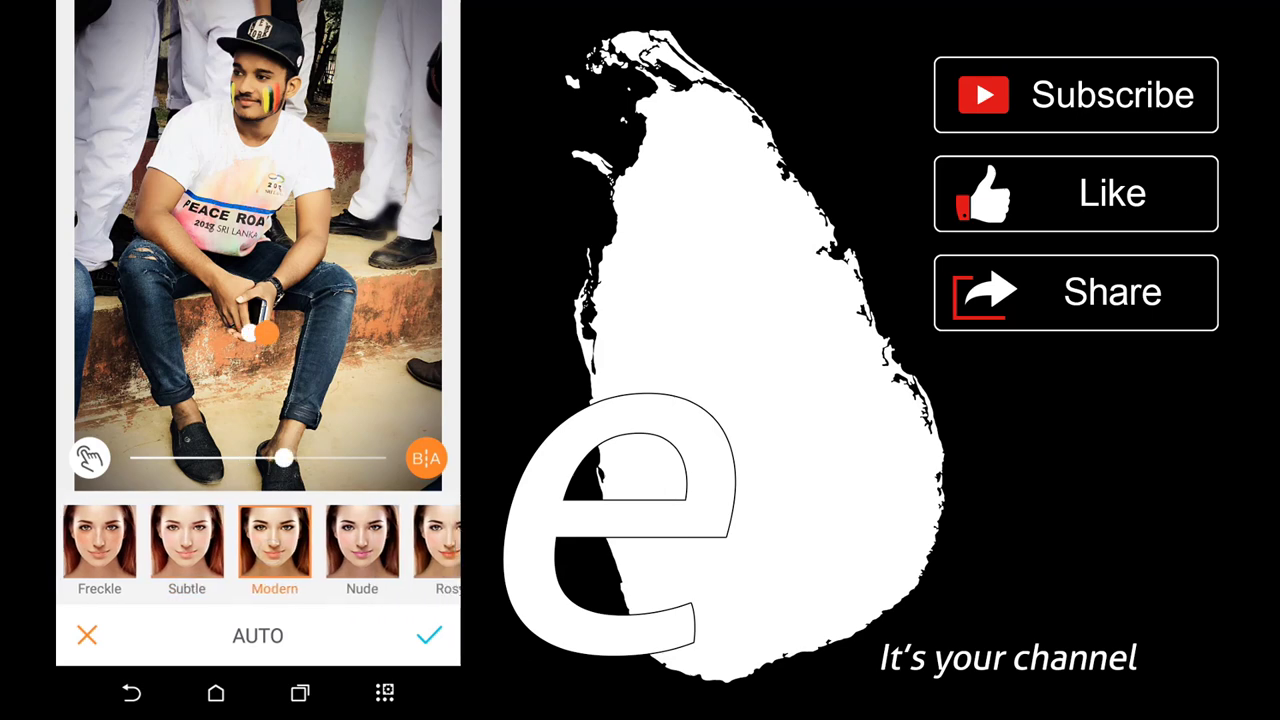
{"action": "left_click", "coordinate": [429, 635]}
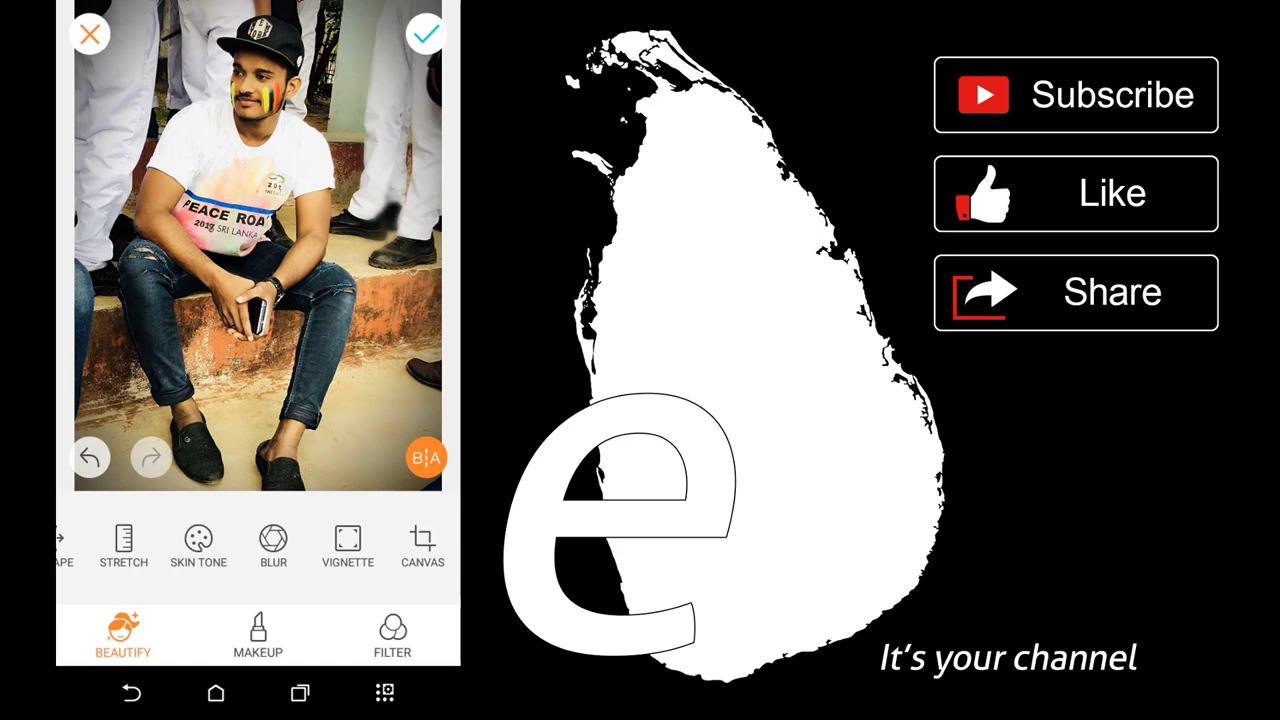
Preview the Mocha, Breezy and Bubbly filters, then apply and keep the Sunset filter
{"action": "left_click", "coordinate": [392, 635]}
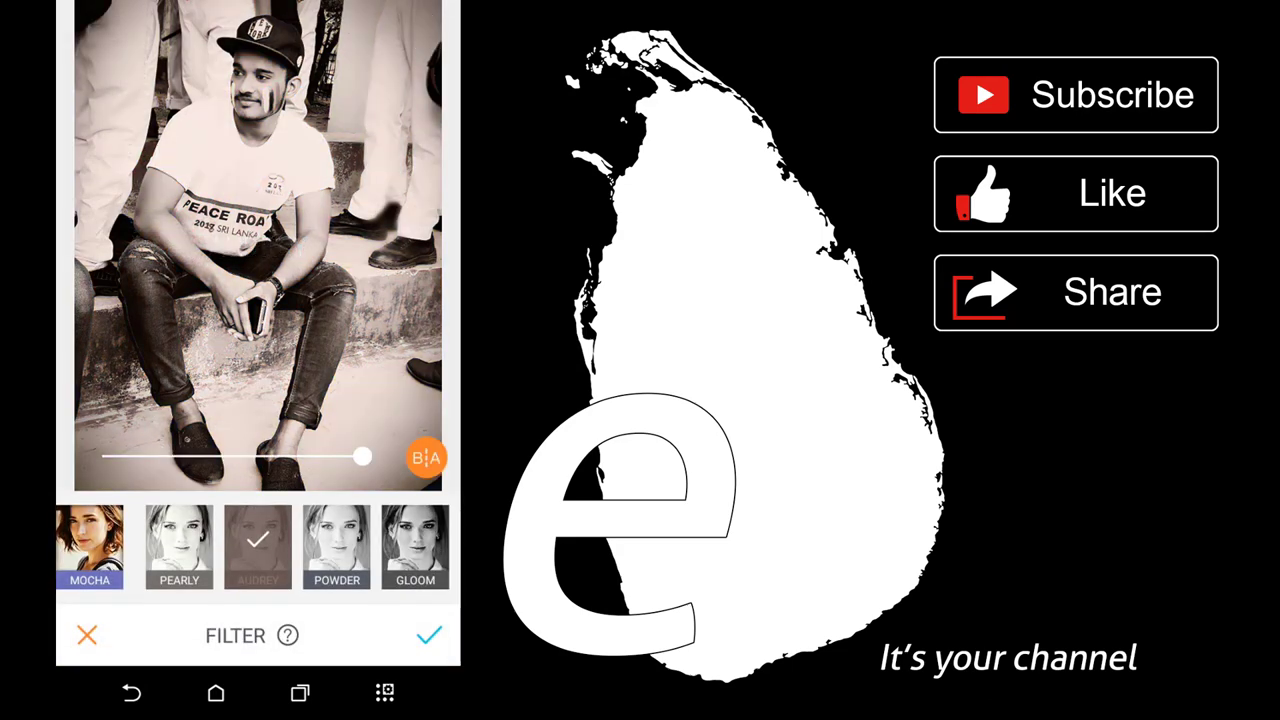
{"action": "left_click", "coordinate": [89, 545]}
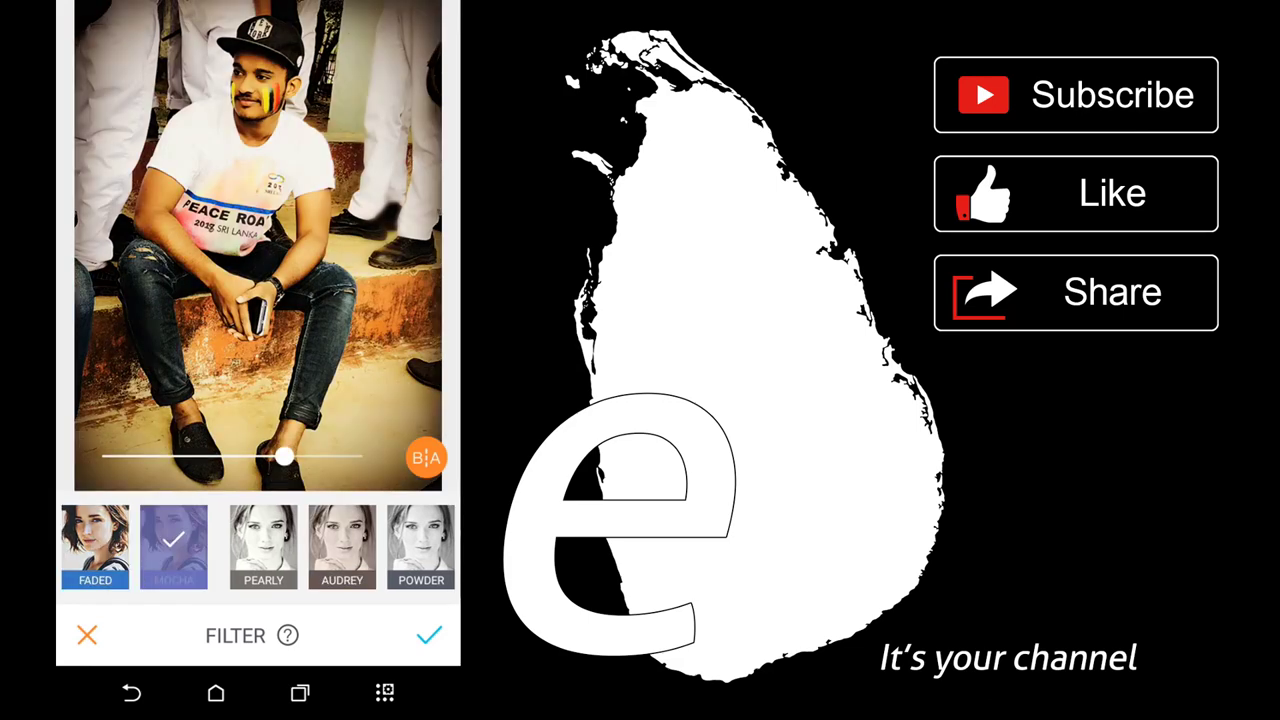
{"action": "left_click_drag", "start_coordinate": [150, 545], "coordinate": [330, 545]}
{"action": "left_click", "coordinate": [178, 545]}
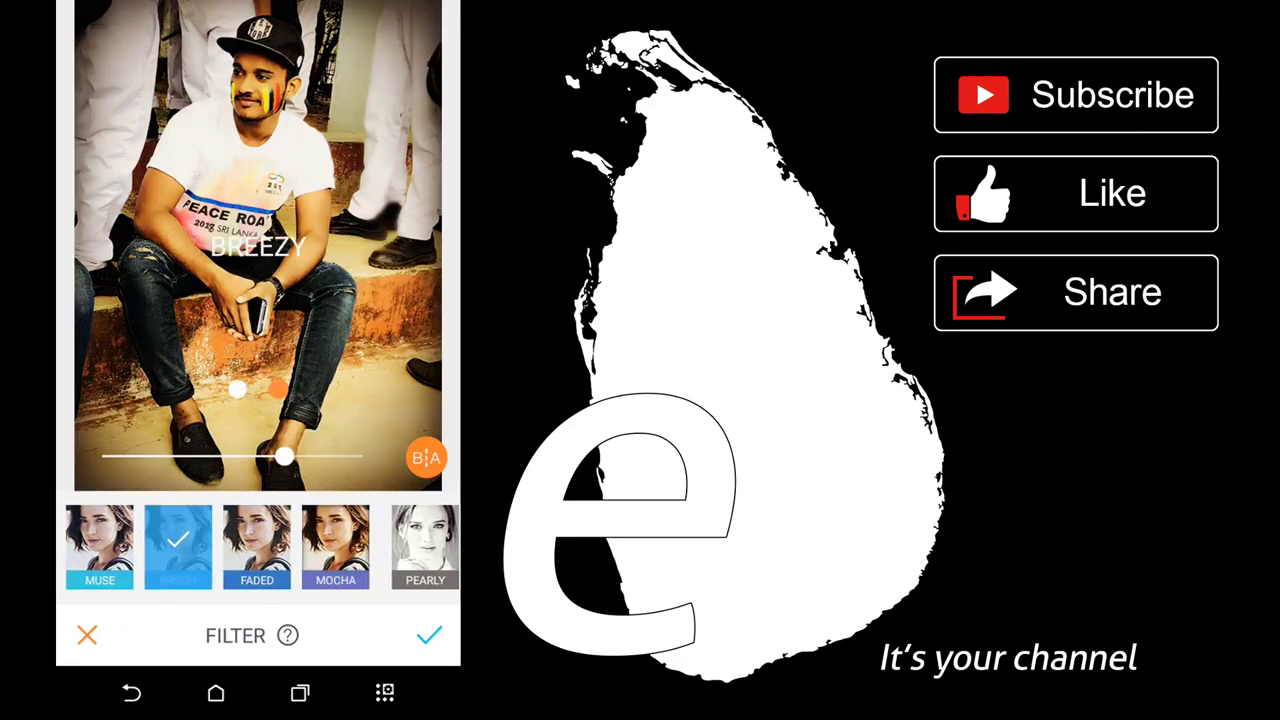
{"action": "left_click_drag", "start_coordinate": [130, 545], "coordinate": [430, 545]}
{"action": "left_click", "coordinate": [252, 545]}
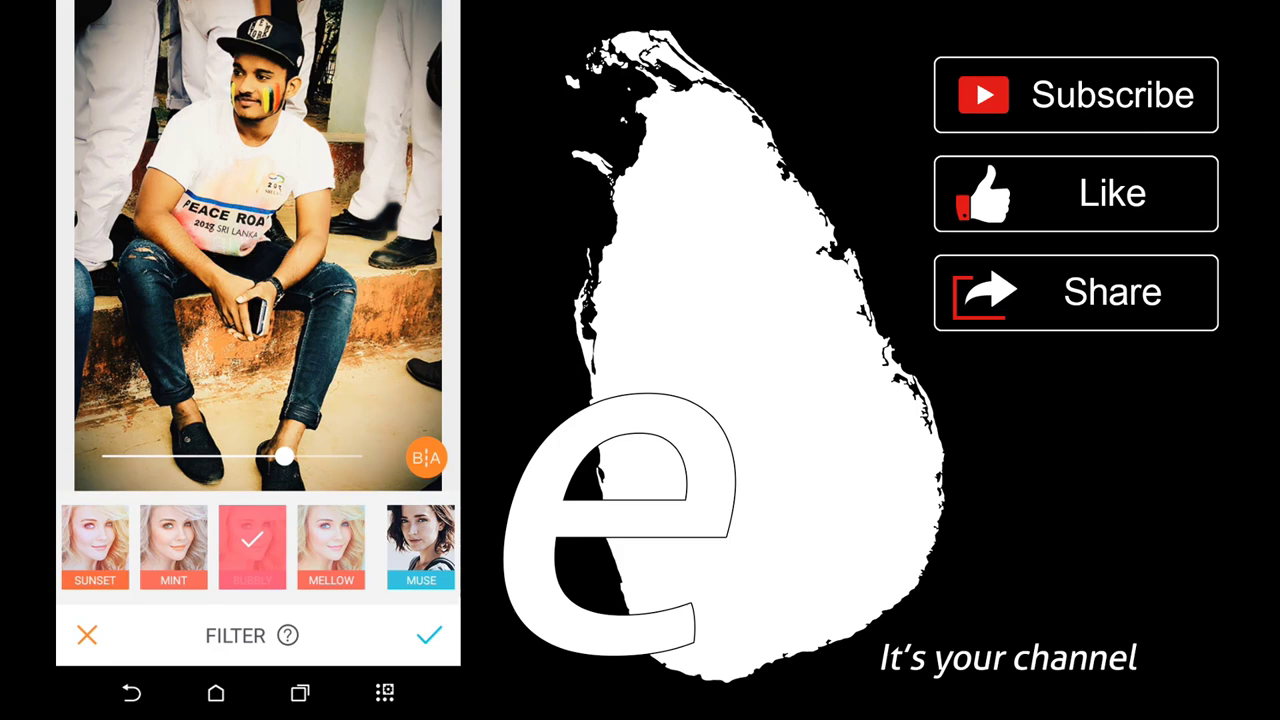
{"action": "left_click_drag", "start_coordinate": [110, 545], "coordinate": [278, 545]}
{"action": "left_click", "coordinate": [263, 545]}
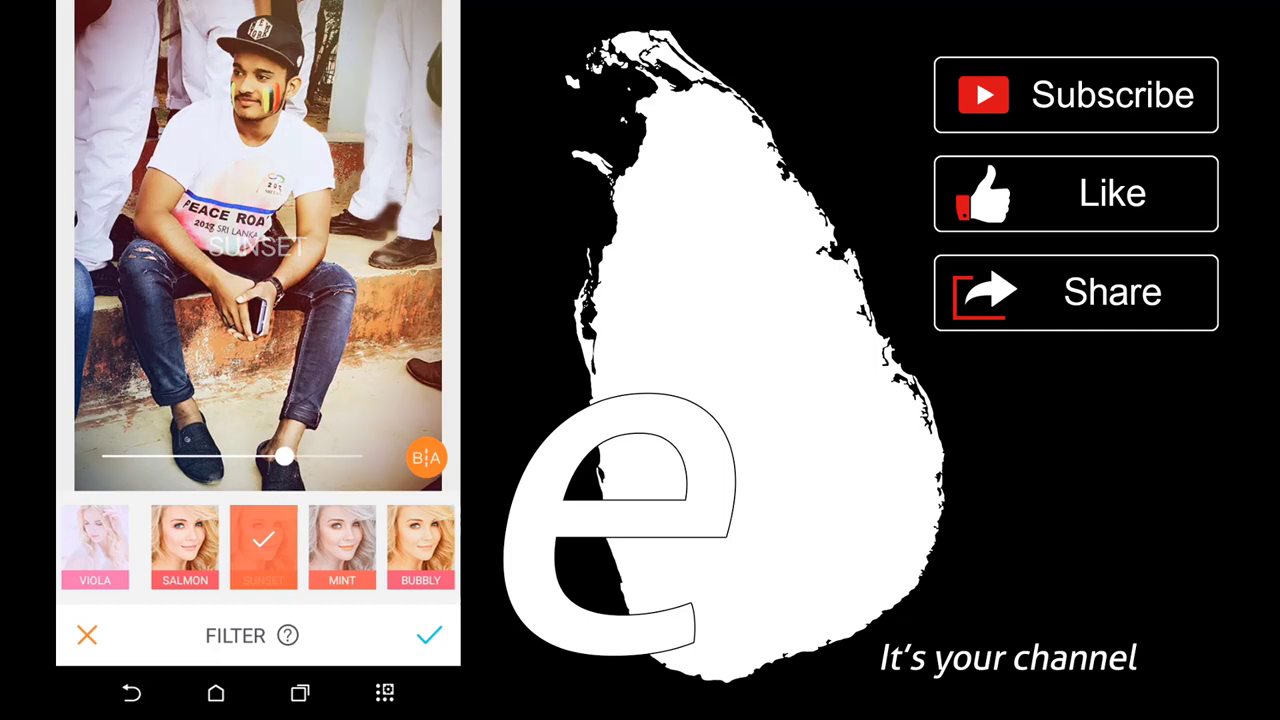
{"action": "left_click", "coordinate": [429, 635]}
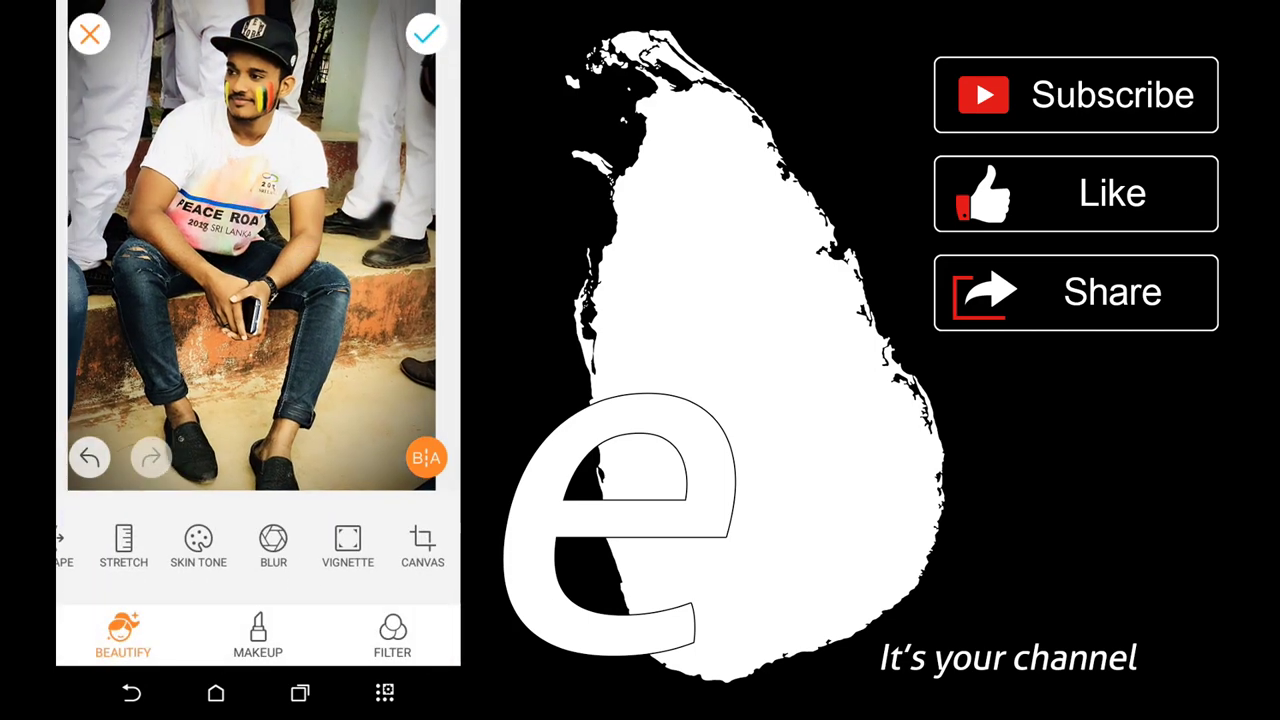
Save the finished photo as AirBrush_20180218224720.jpg in the camera folder
{"action": "left_click", "coordinate": [426, 34]}
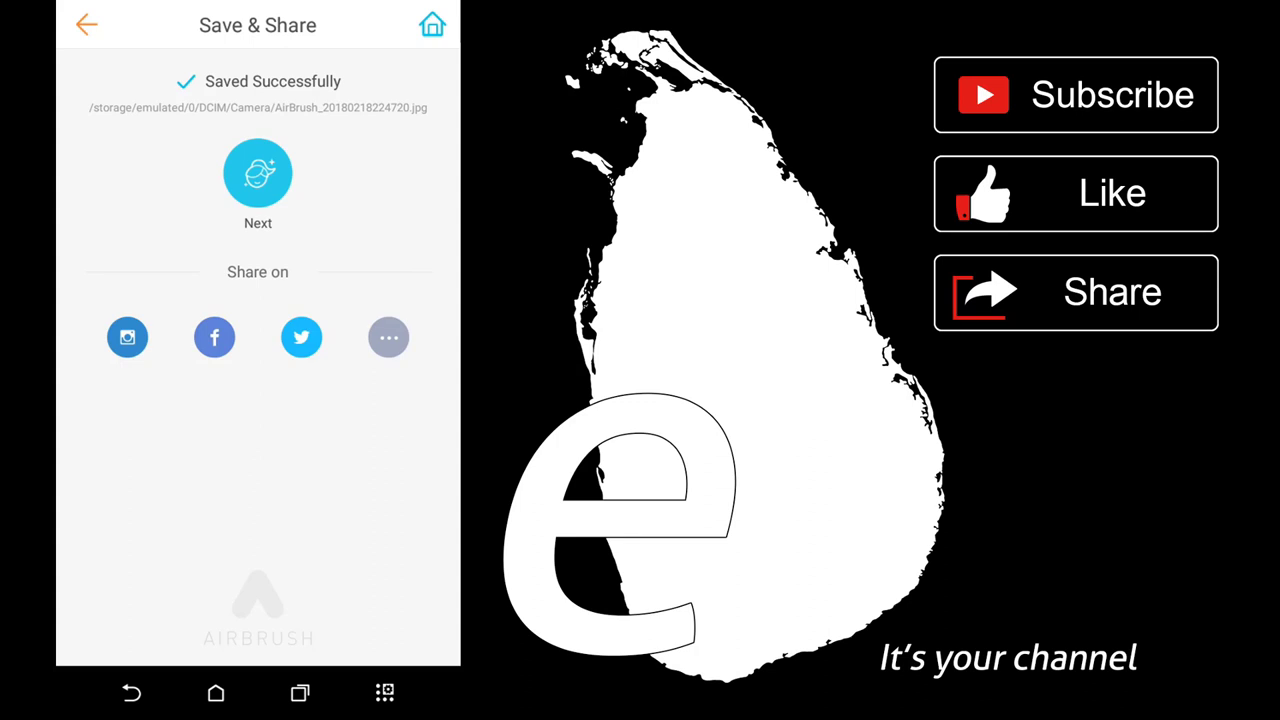
Clear QuickPic and AirBrush from recents, then open the saved photo in QuickPic
{"action": "left_click", "coordinate": [300, 692]}
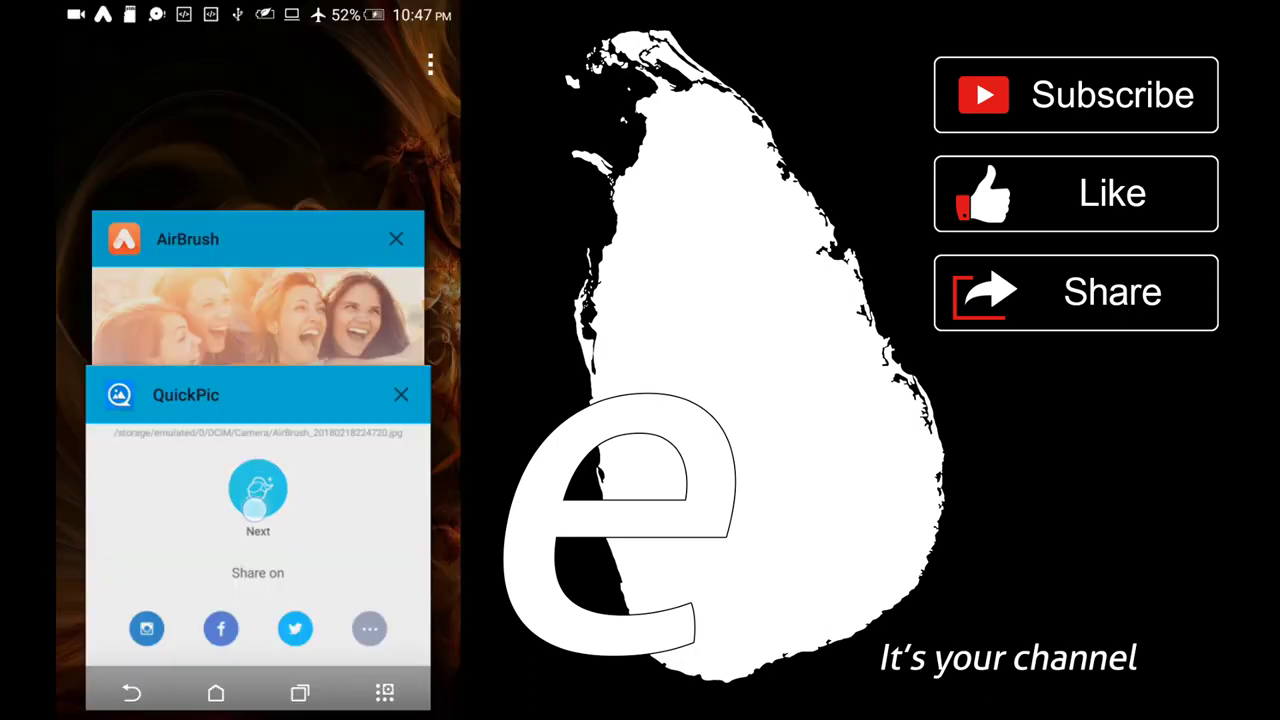
{"action": "left_click_drag", "start_coordinate": [255, 509], "coordinate": [390, 495]}
{"action": "left_click_drag", "start_coordinate": [203, 413], "coordinate": [355, 399]}
{"action": "left_click", "coordinate": [329, 644]}
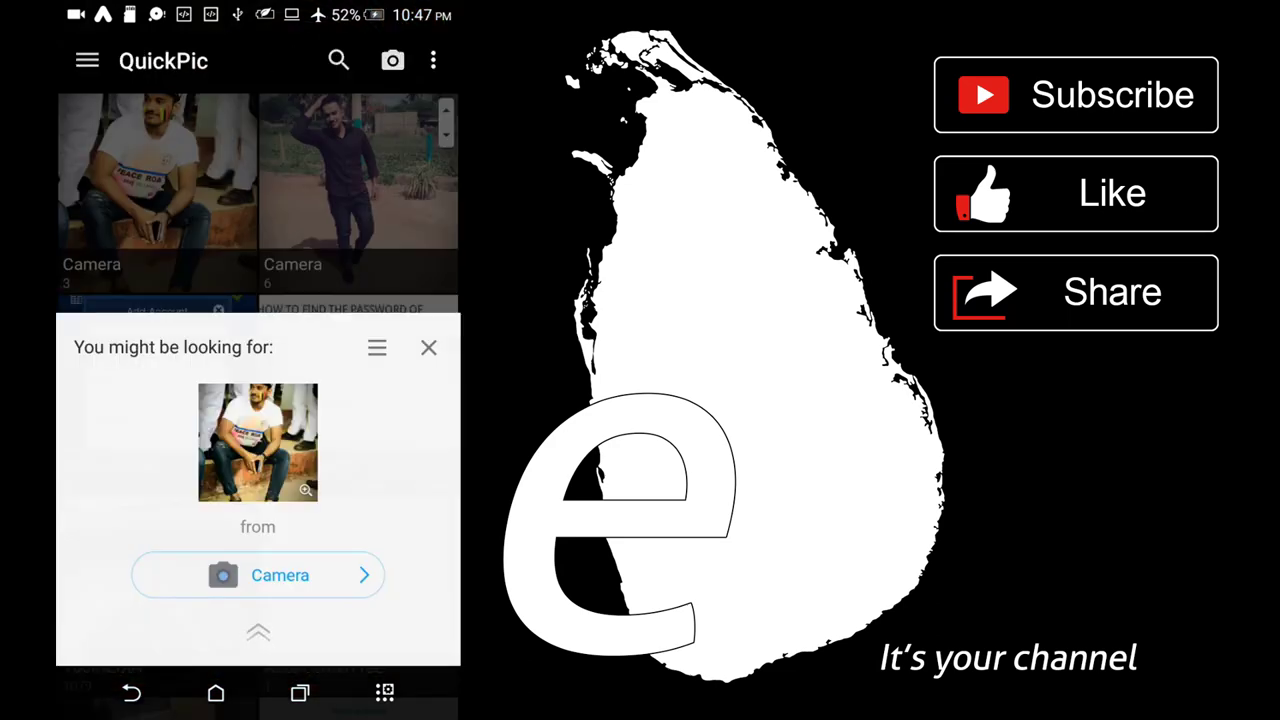
{"action": "left_click", "coordinate": [262, 448]}
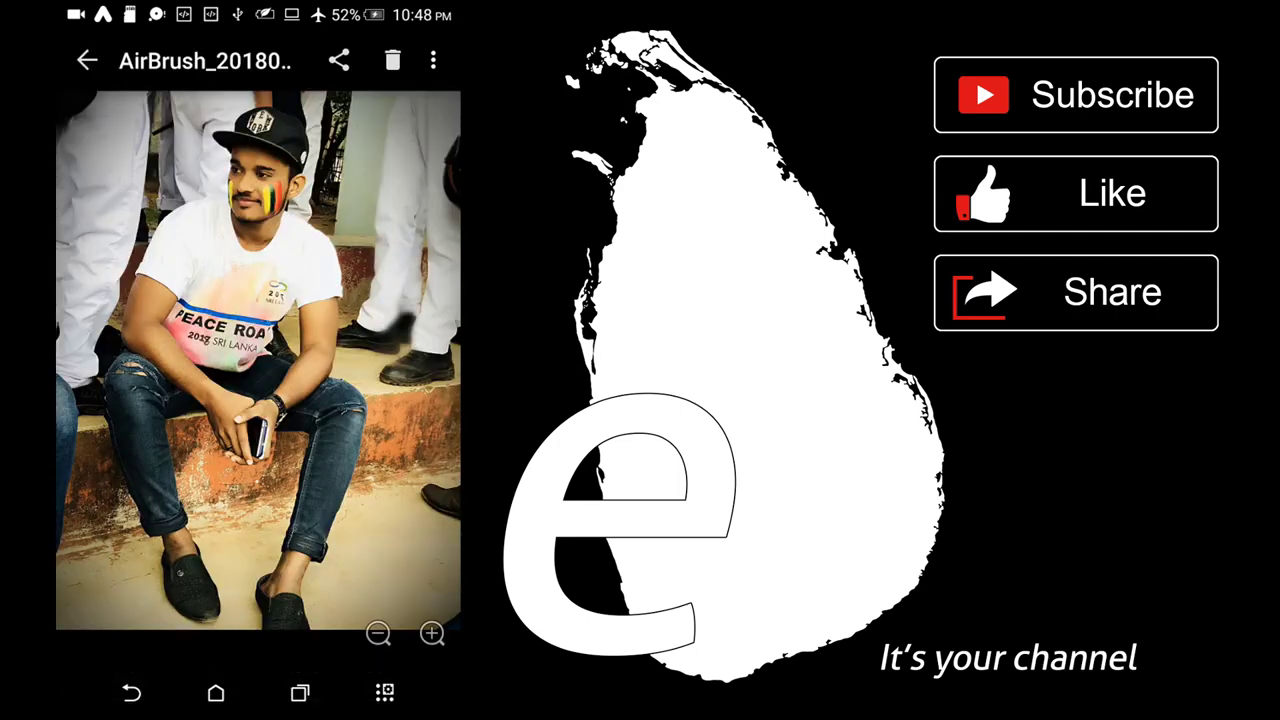
Zoom into the retouched, Sunset-filtered photo in the QuickPic viewer
{"action": "scroll", "coordinate": [256, 390], "scroll_direction": "up", "scroll_amount": 3}
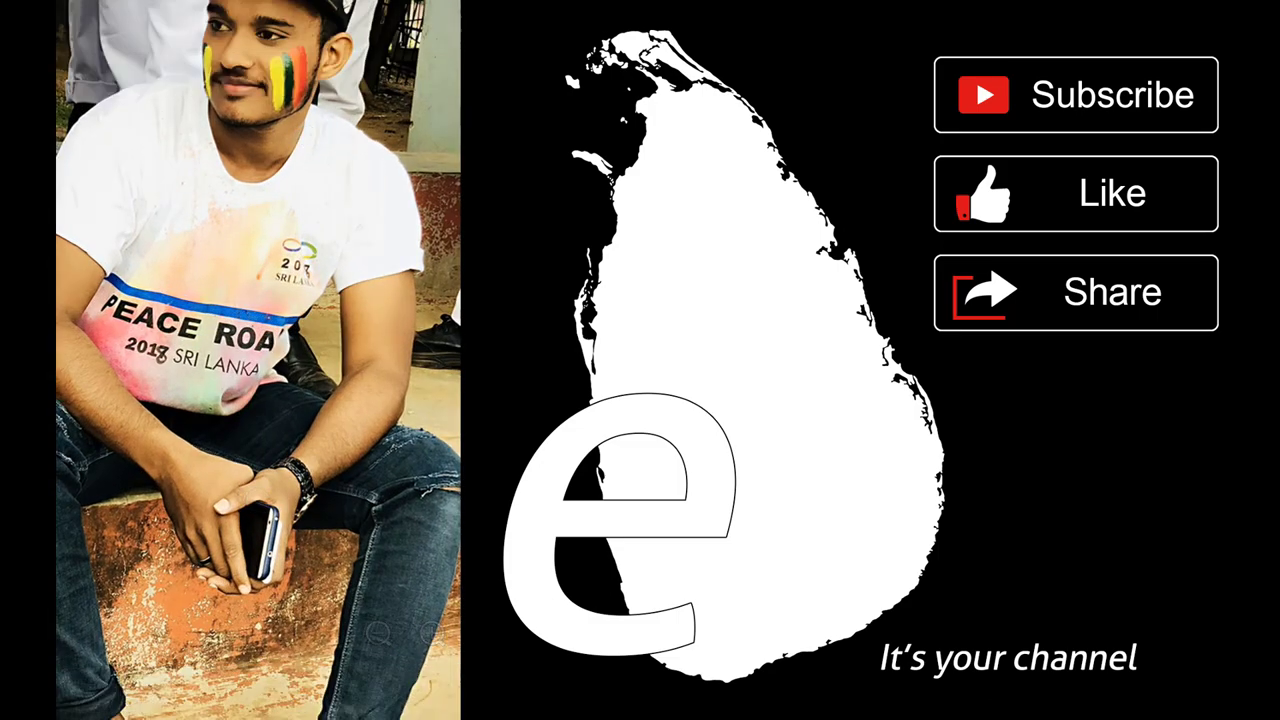